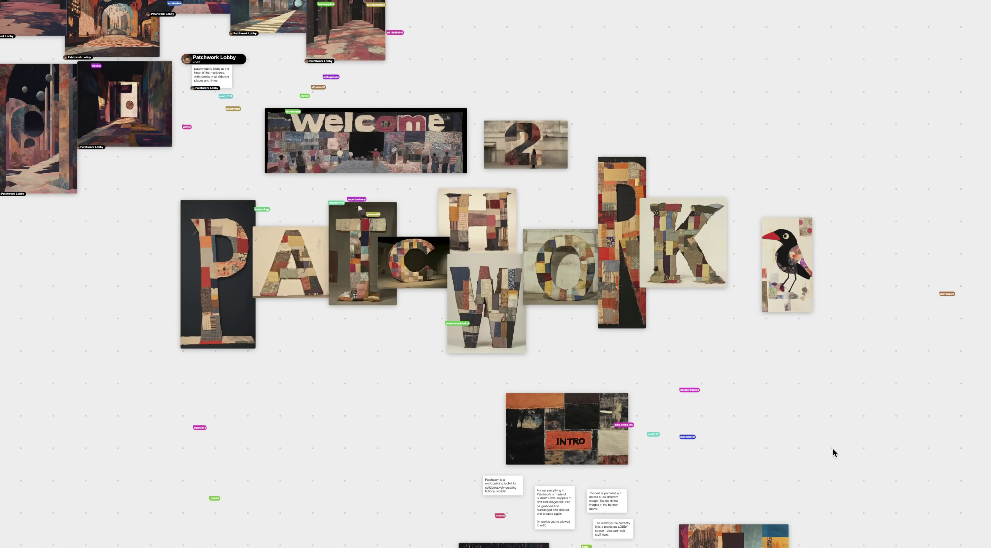
Step: Scroll the canvas right and down to reach the world with the philip, big reveal and Charlie cards
scroll(832, 449, "right", 2)
scroll(755, 455, "down", 12)
scroll(754, 455, "right", 8)
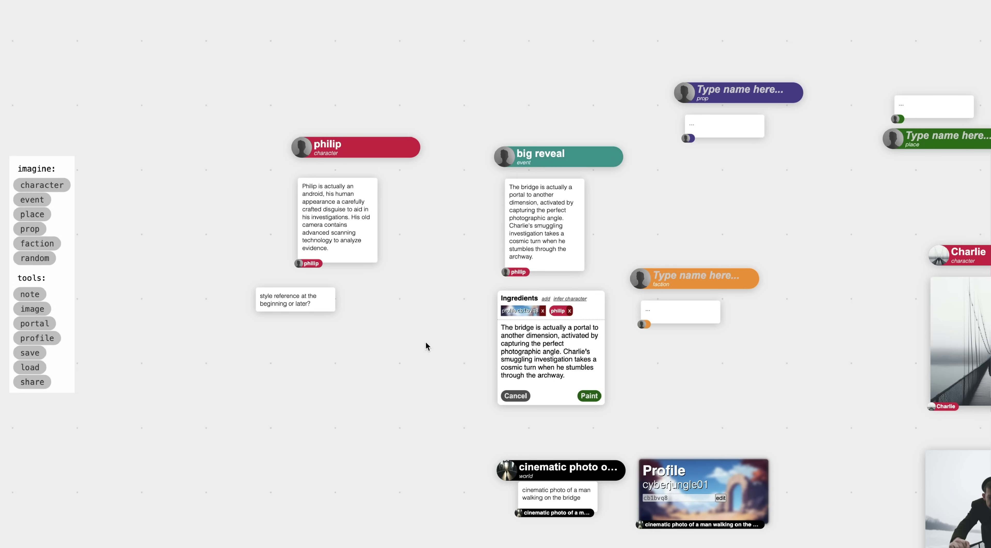
left_click_drag(424, 347, 275, 342)
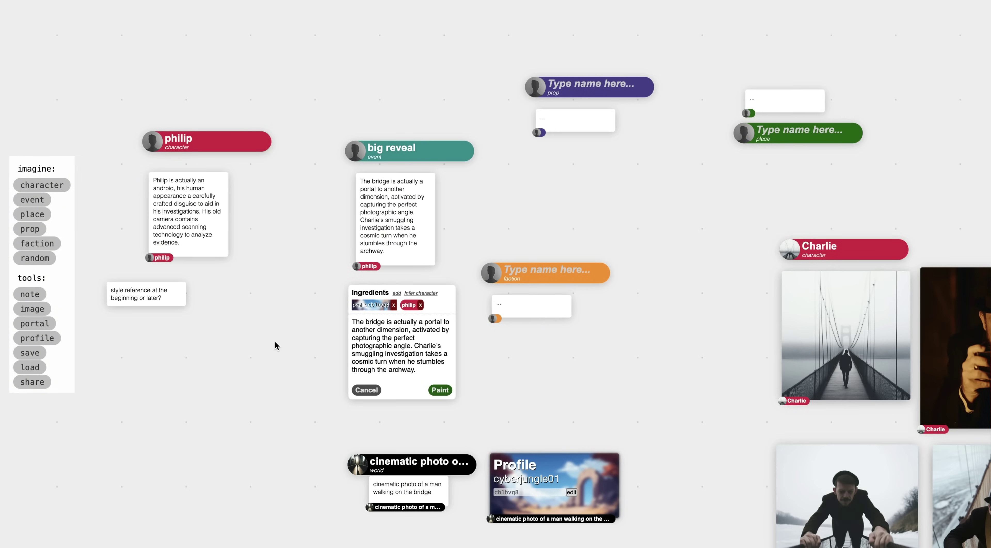
left_click_drag(273, 364, 249, 326)
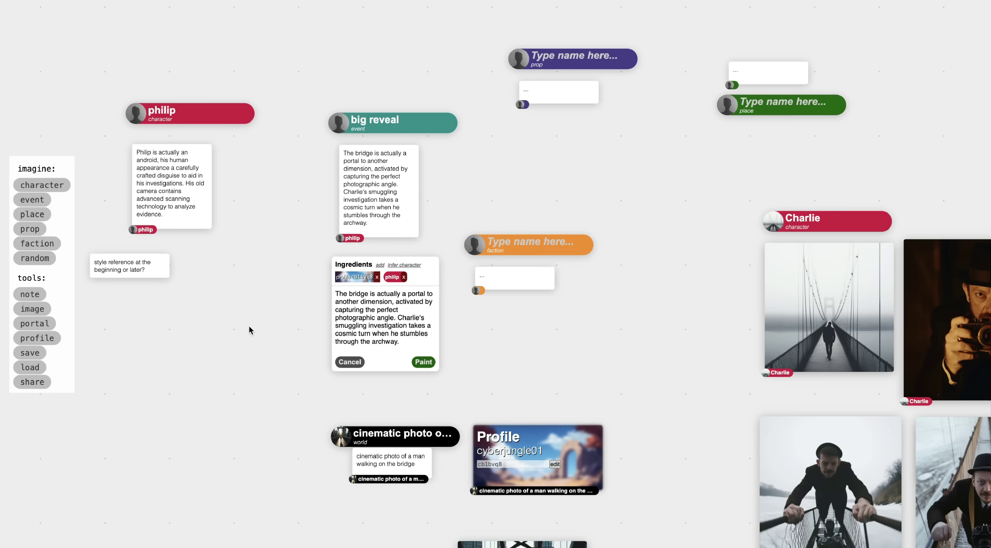
scroll(463, 167, "down", 3)
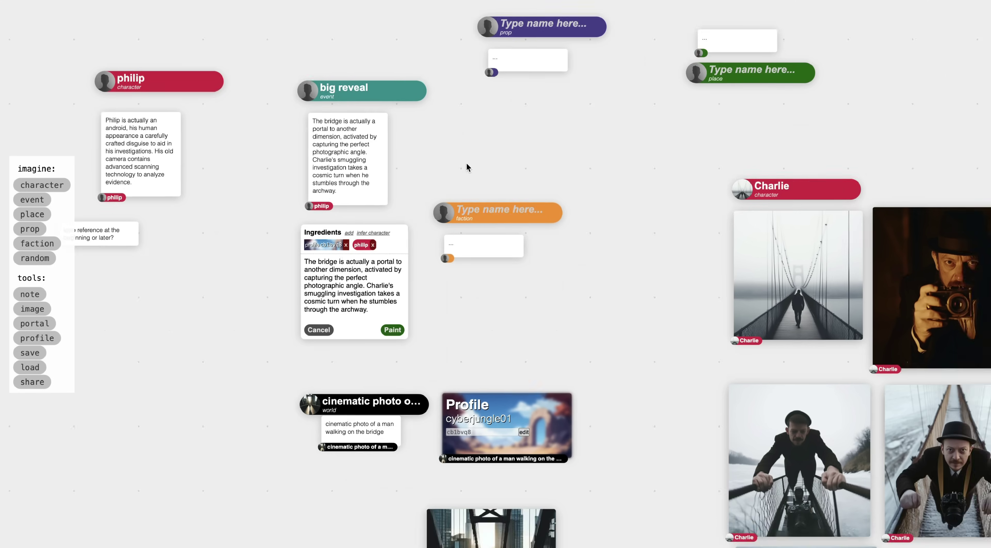
left_click_drag(484, 177, 409, 173)
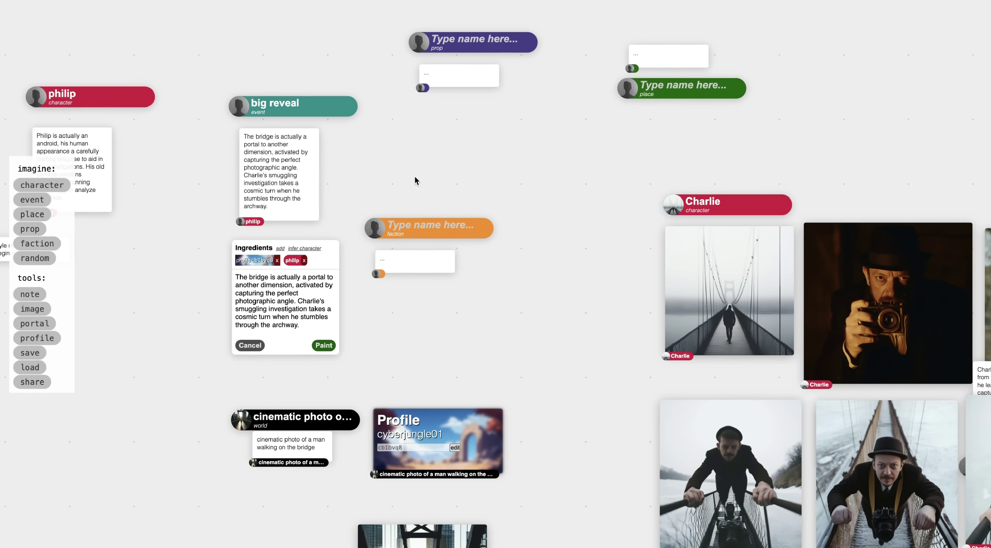
scroll(573, 277, "left", 10)
scroll(573, 276, "up", 3)
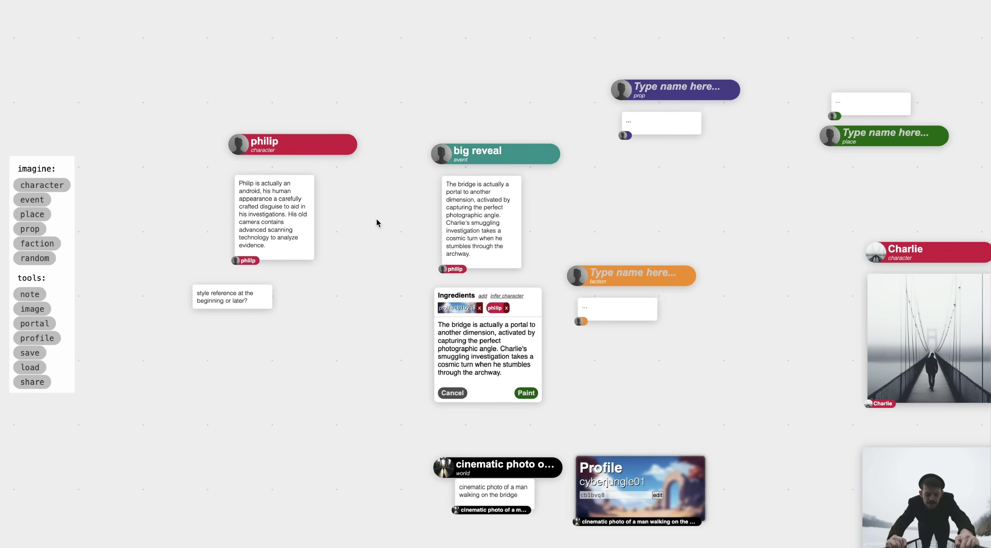
scroll(436, 316, "down", 5)
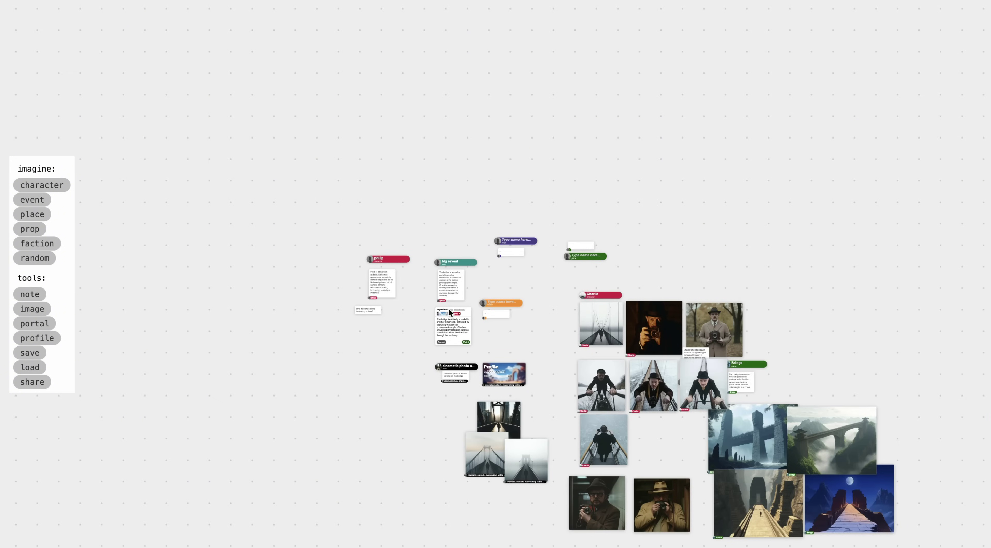
scroll(639, 216, "right", 2)
left_click_drag(643, 194, 546, 148)
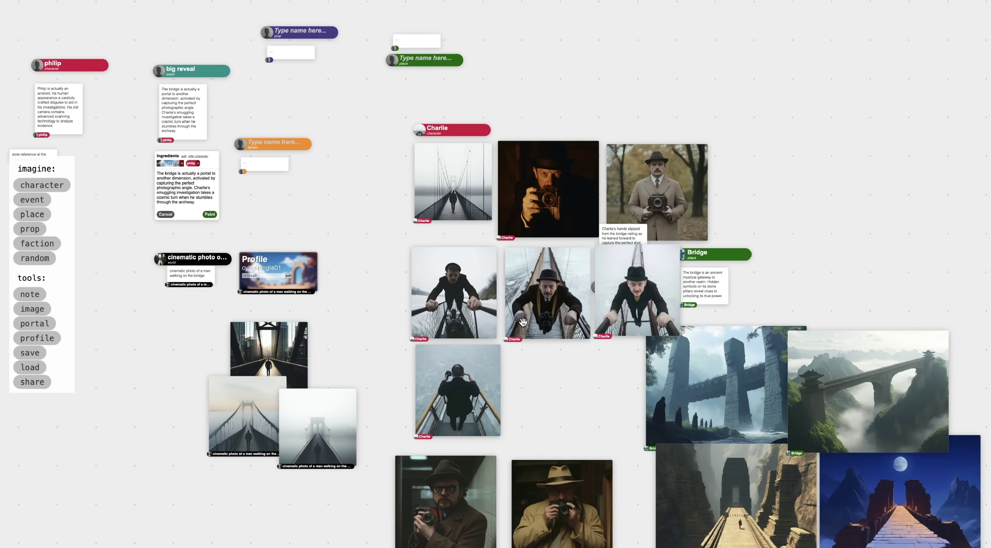
scroll(700, 88, "left", 3)
scroll(617, 110, "right", 4)
left_click_drag(616, 110, 394, 250)
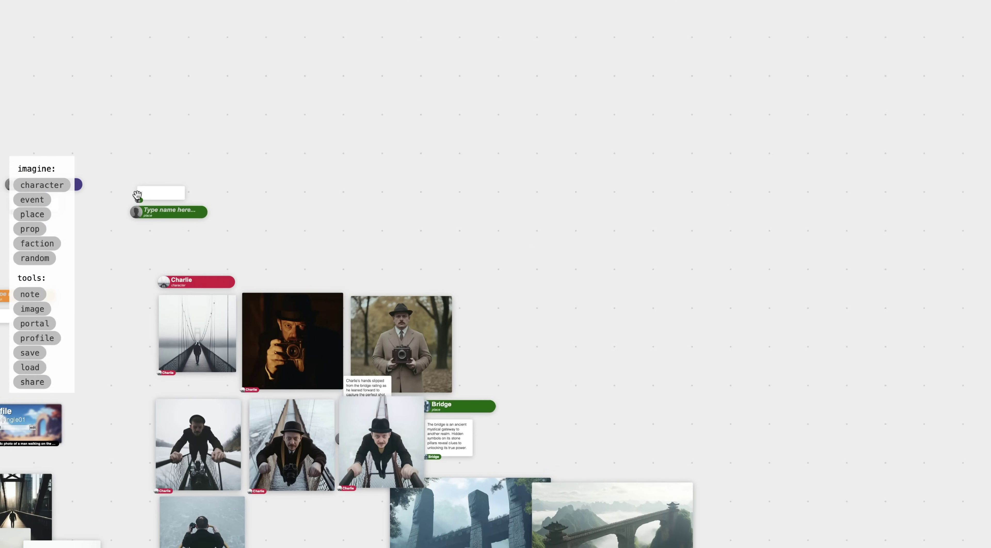
Step: Place a new portal on the empty board
left_click(38, 324)
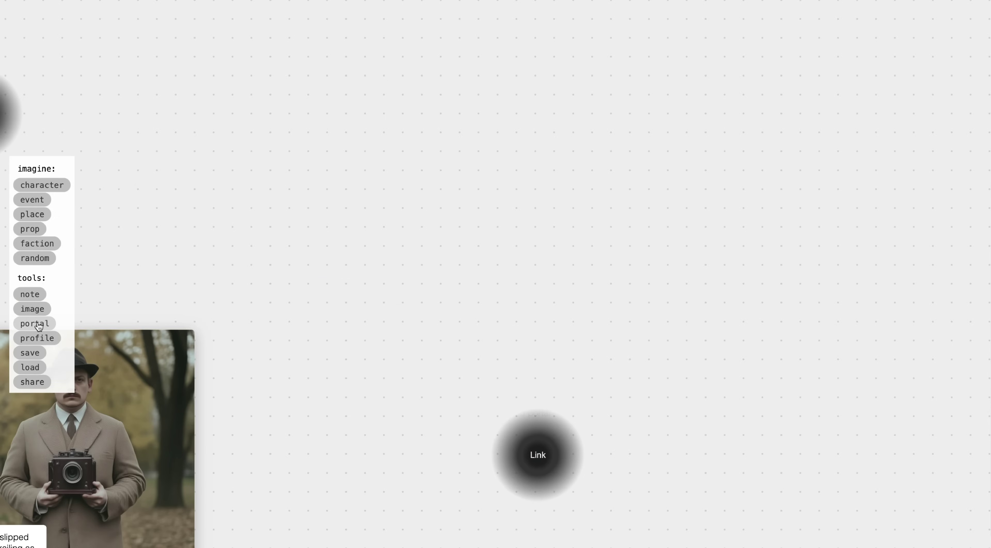
left_click(39, 325)
left_click(400, 180)
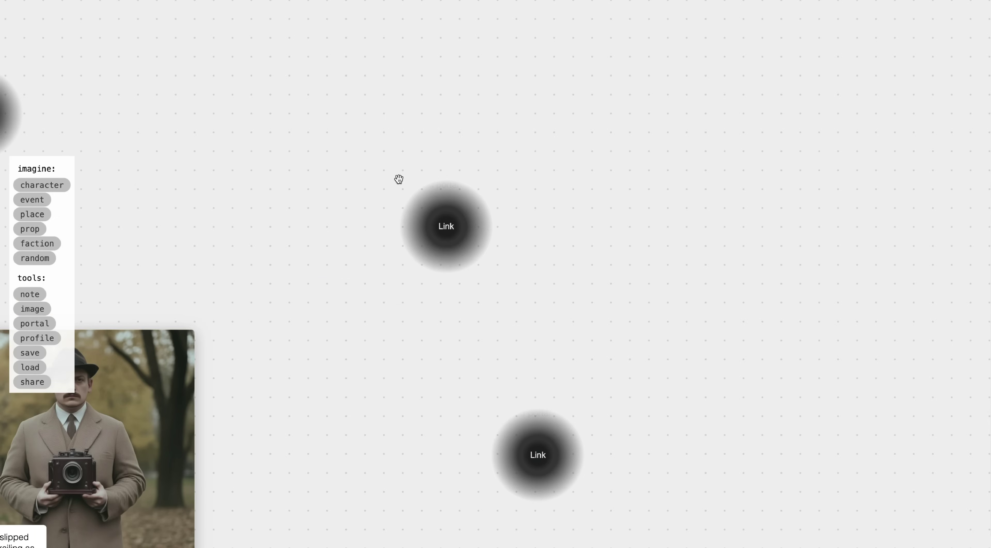
Step: Bring up the portal's world chooser and browse the list of existing worlds
left_click(447, 229)
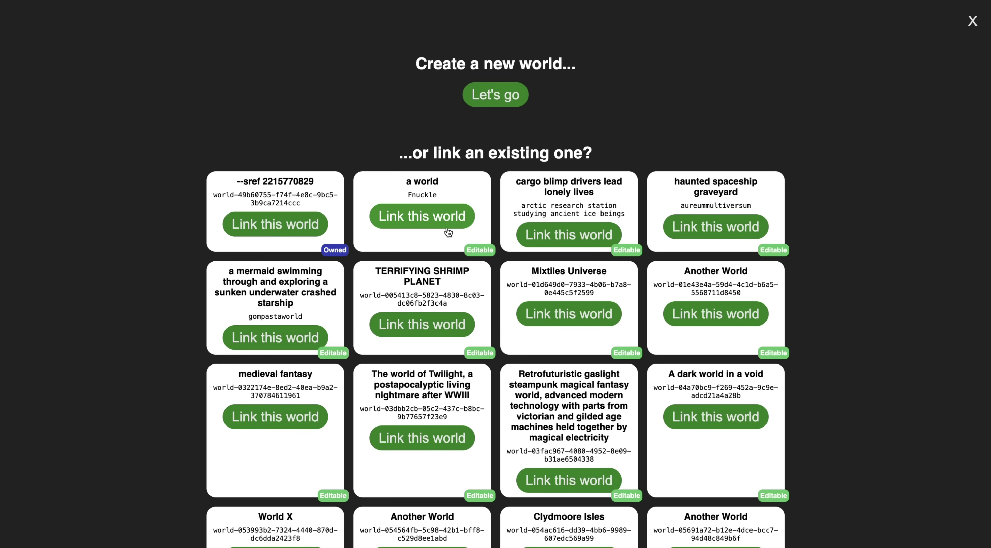
scroll(835, 332, "down", 15)
scroll(834, 332, "down", 15)
scroll(614, 121, "up", 20)
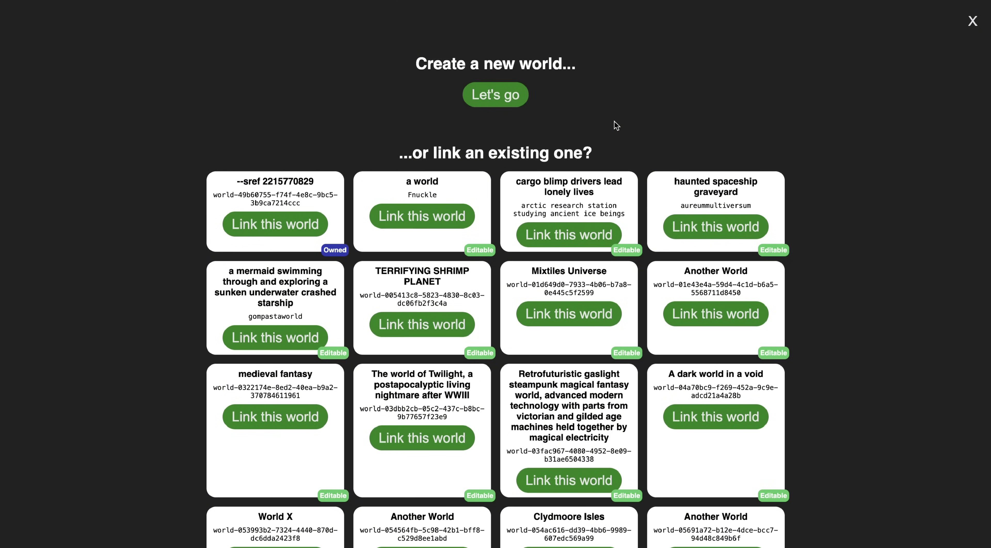
scroll(614, 121, "down", 20)
scroll(577, 154, "up", 20)
scroll(878, 232, "down", 20)
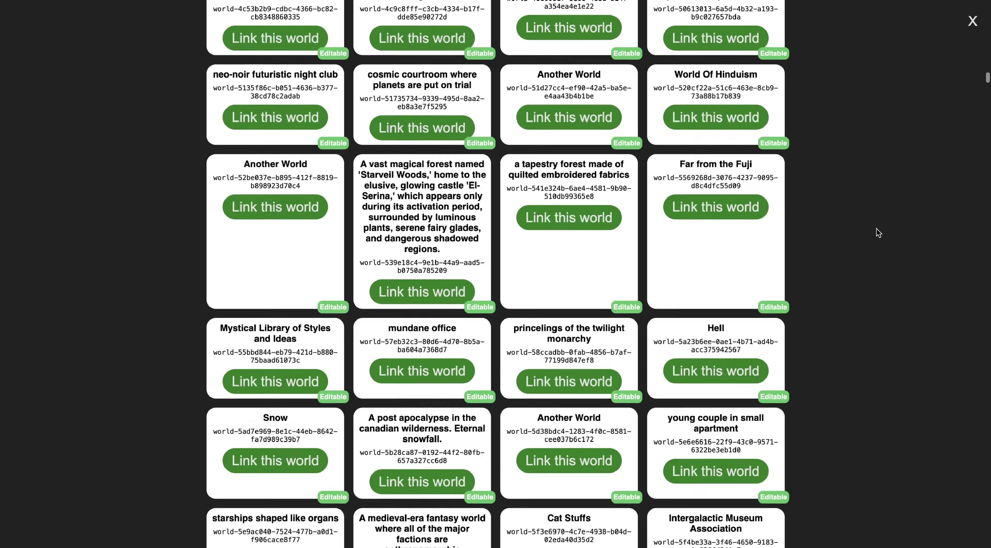
scroll(878, 233, "down", 5)
scroll(879, 233, "up", 20)
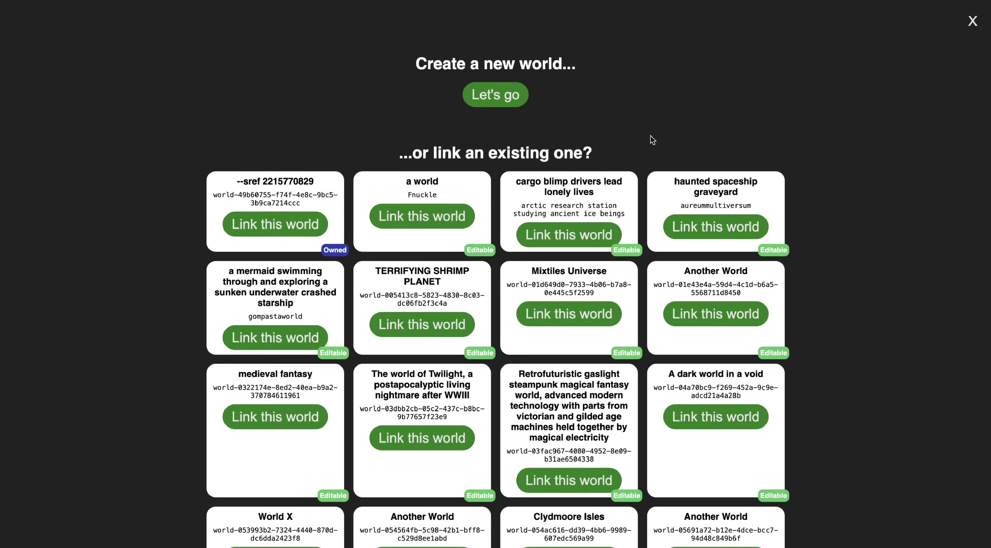
Step: Start a new world with the pasted cinematic female-warrior-and-dragon setting description
left_click(488, 99)
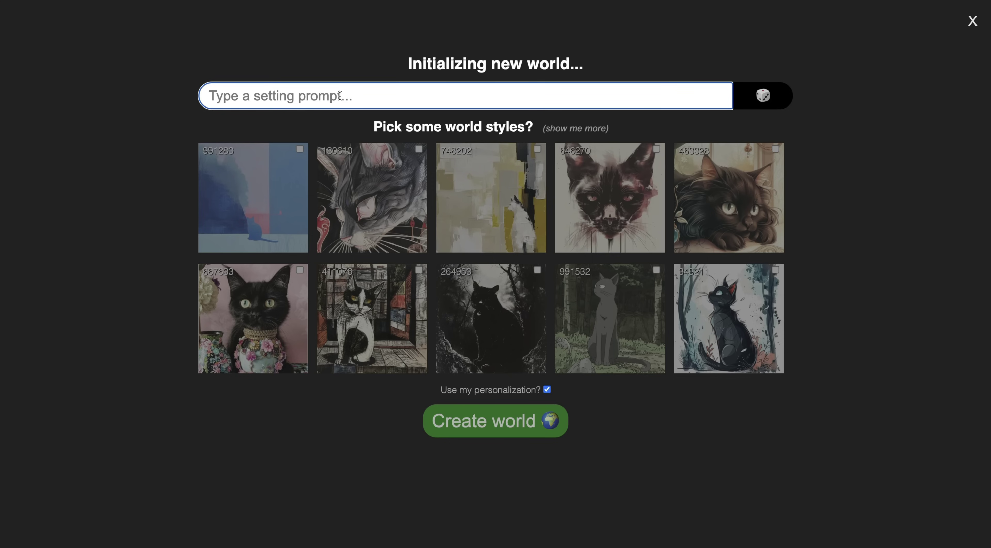
key("ctrl+v")
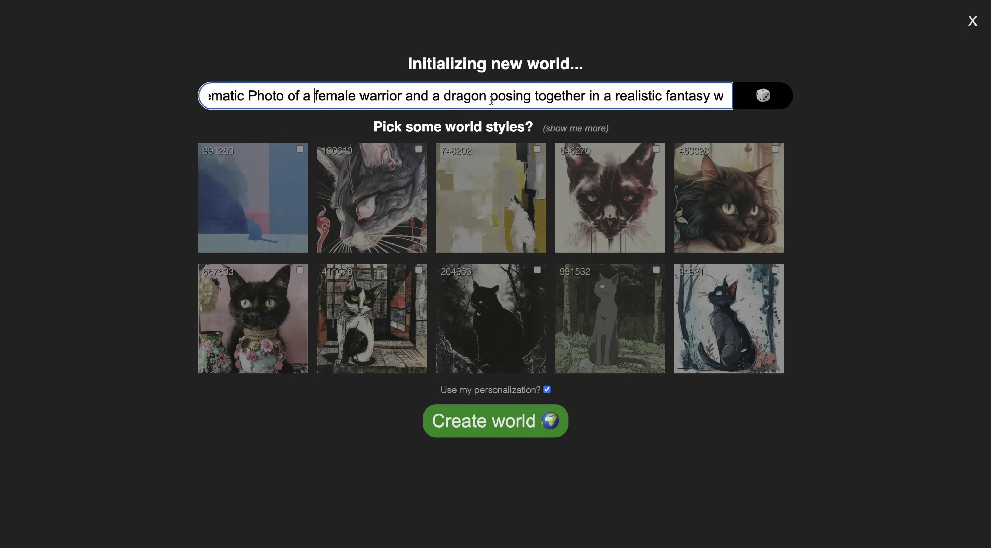
scroll(491, 99, "right", 3)
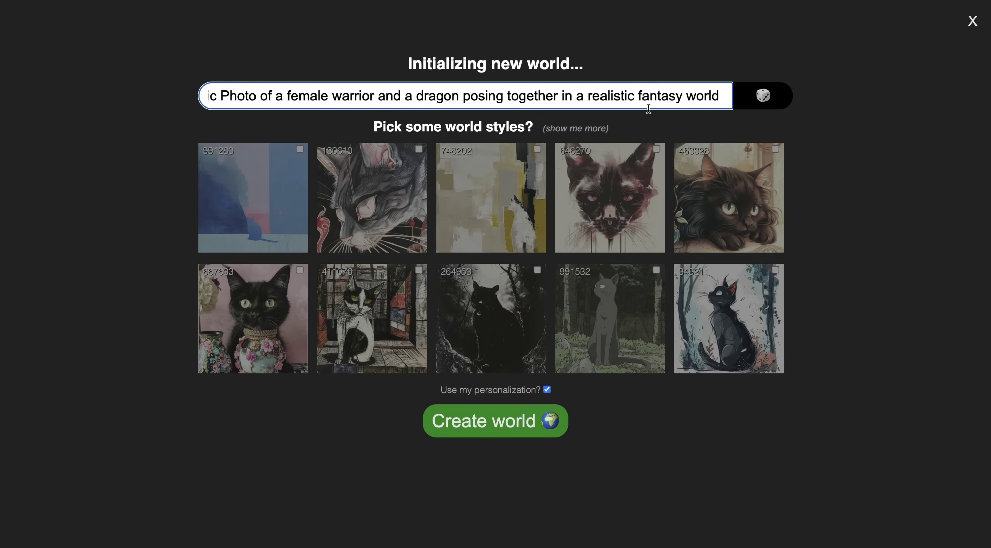
left_click(724, 99)
left_click(663, 419)
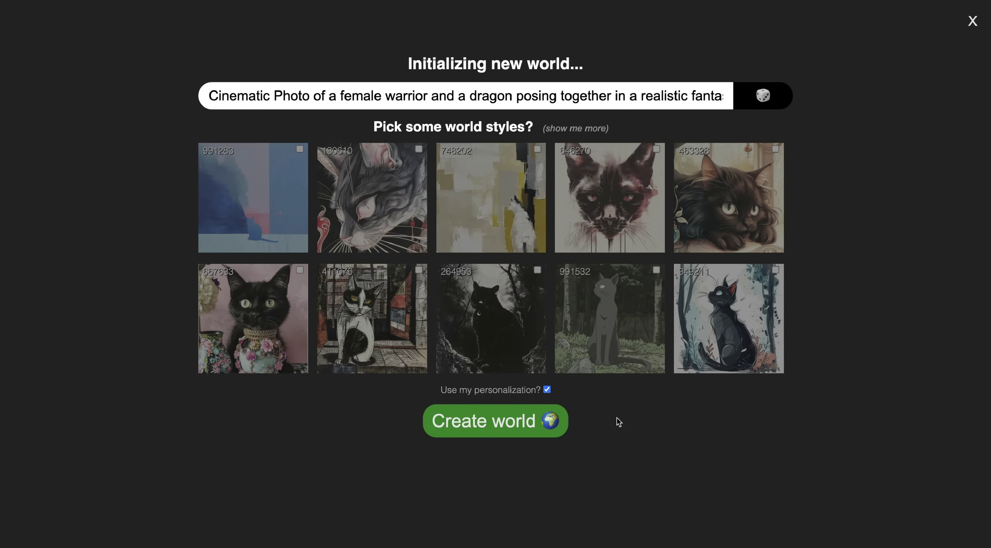
Step: Turn personalization off and back on, then cycle through several sets of world styles
left_click(547, 390)
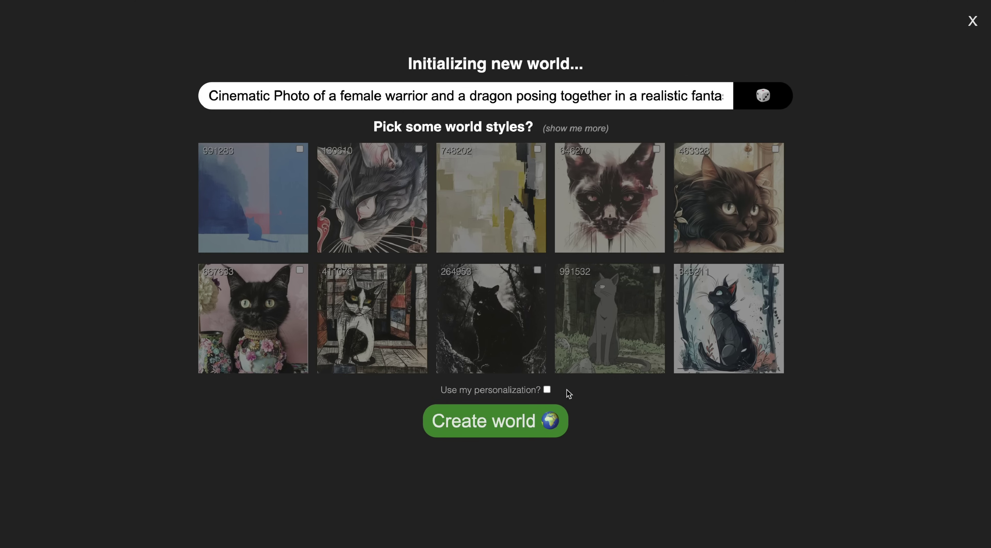
left_click(547, 389)
left_click(582, 130)
left_click(582, 130)
left_click(582, 131)
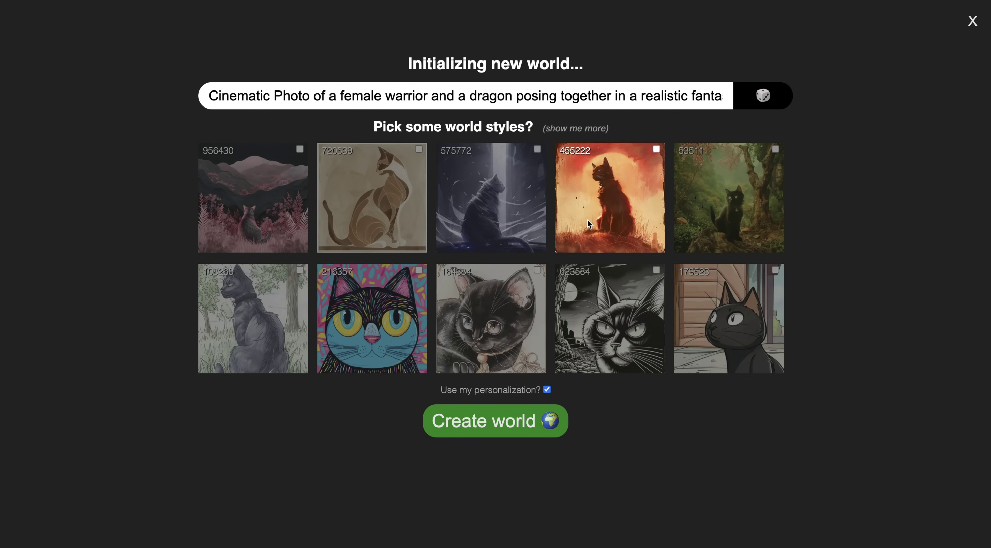
left_click(593, 130)
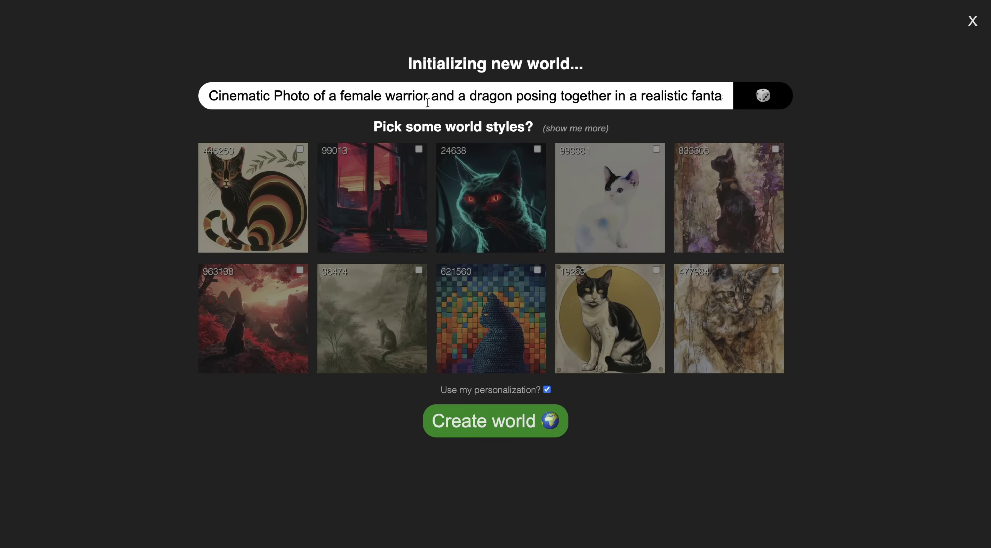
Step: Create the Cinematic Photo world and delete its Profile card
left_click(504, 431)
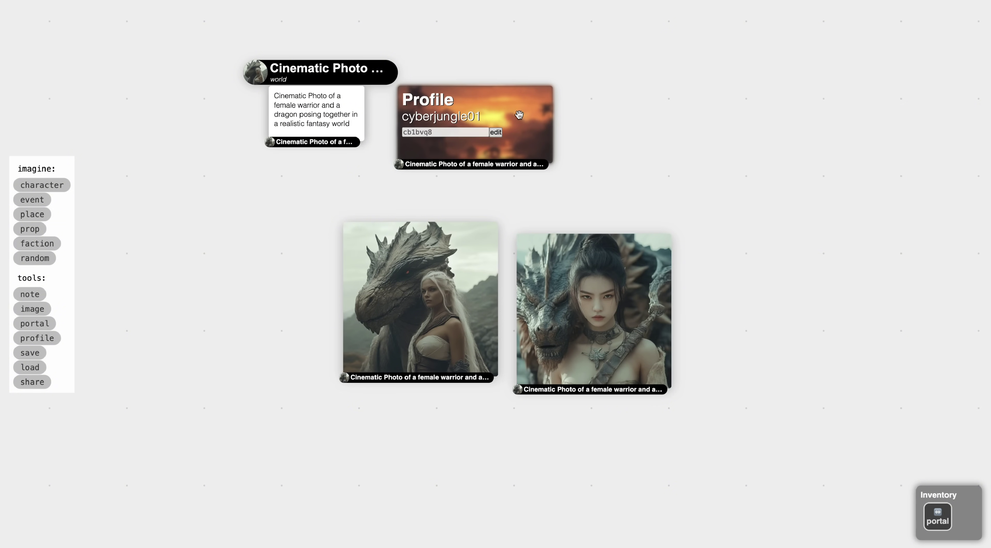
left_click(523, 117)
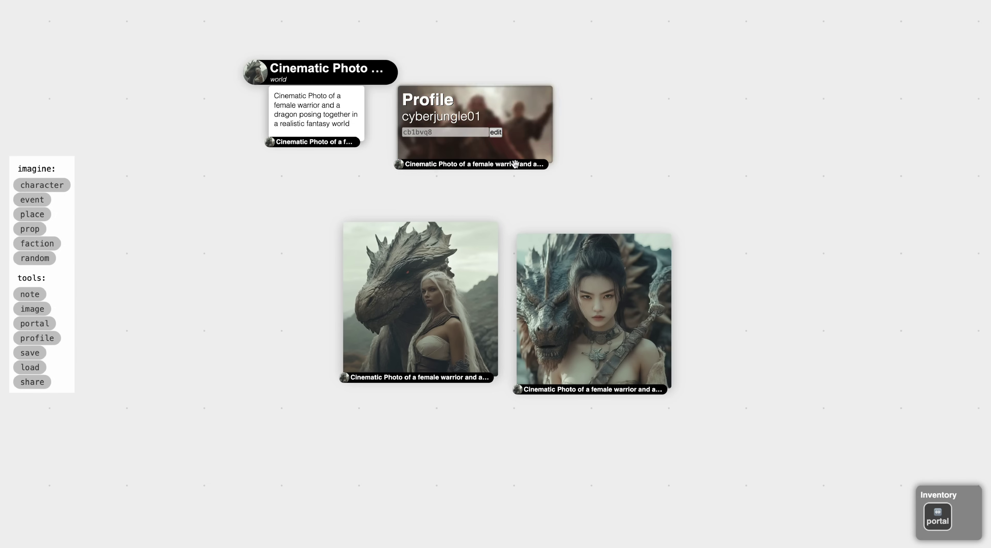
left_click(407, 71)
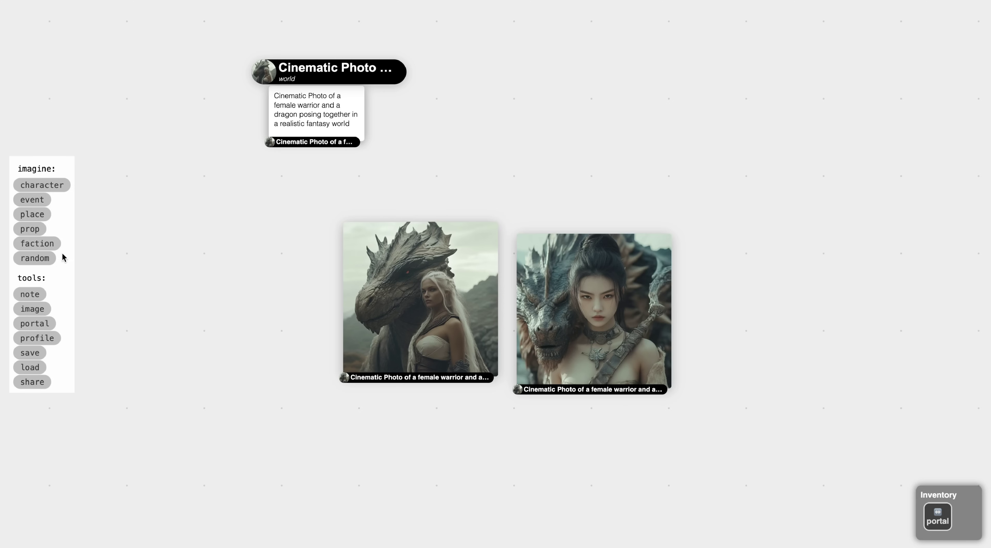
Step: Place a new character card above the two warrior images, then select the dark-haired warrior image
left_click_drag(490, 198, 434, 168)
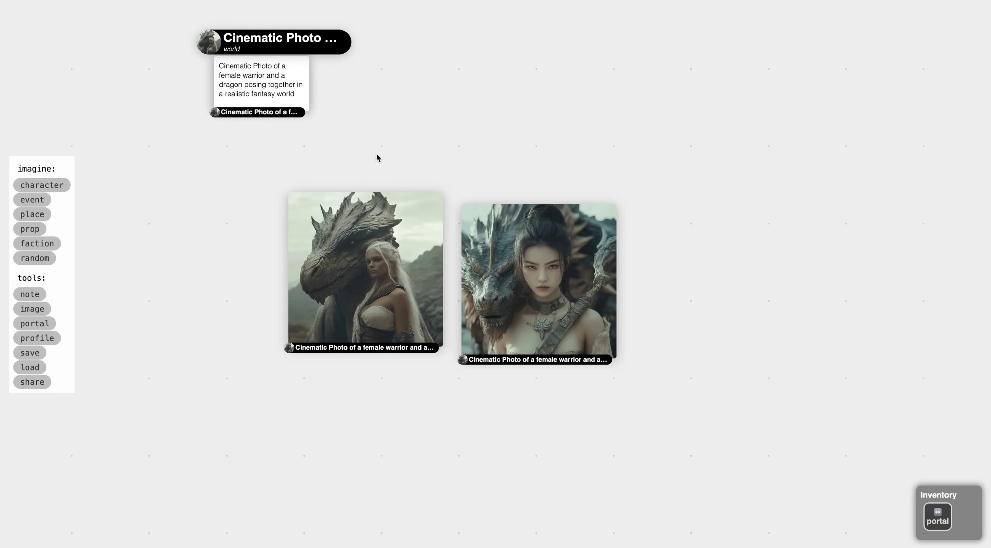
left_click(58, 186)
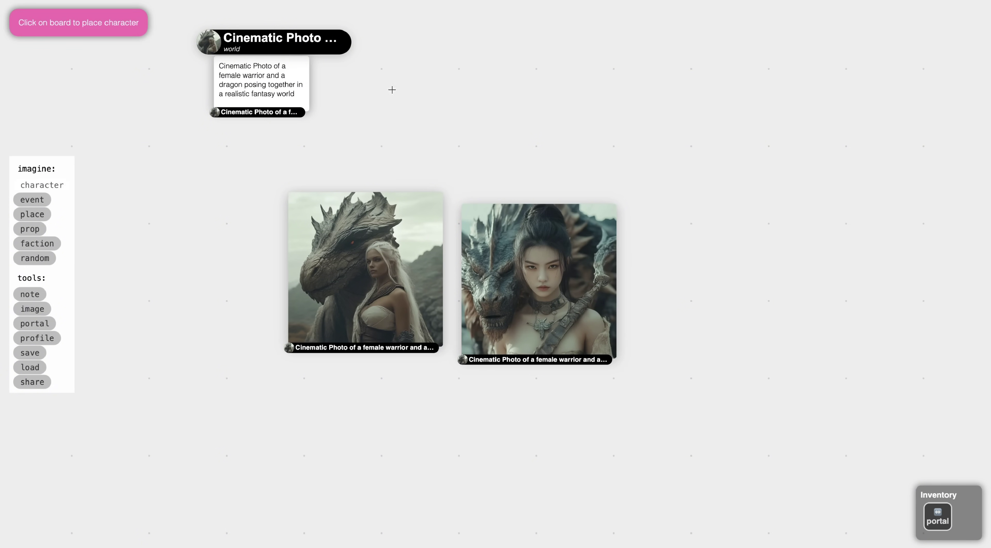
left_click(547, 116)
left_click(547, 116)
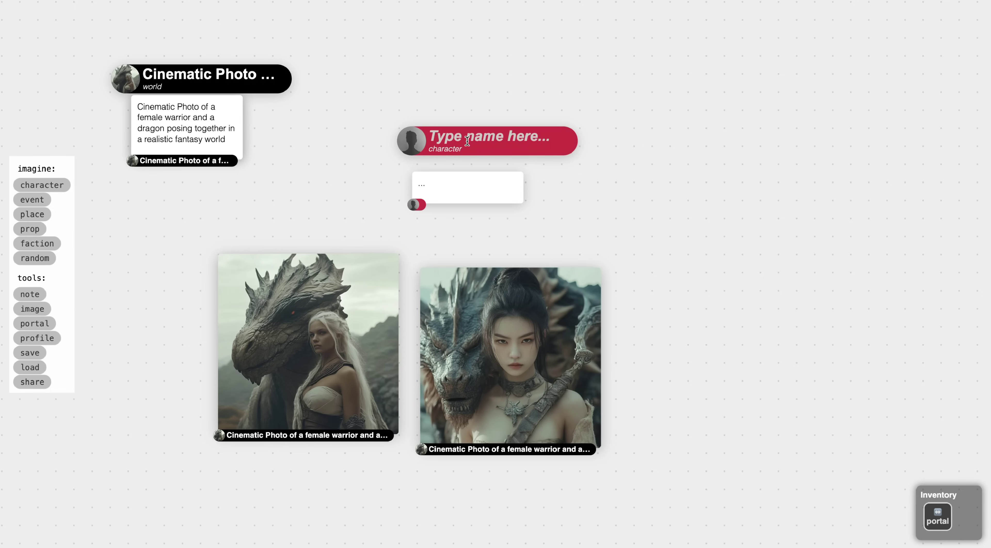
left_click(546, 366)
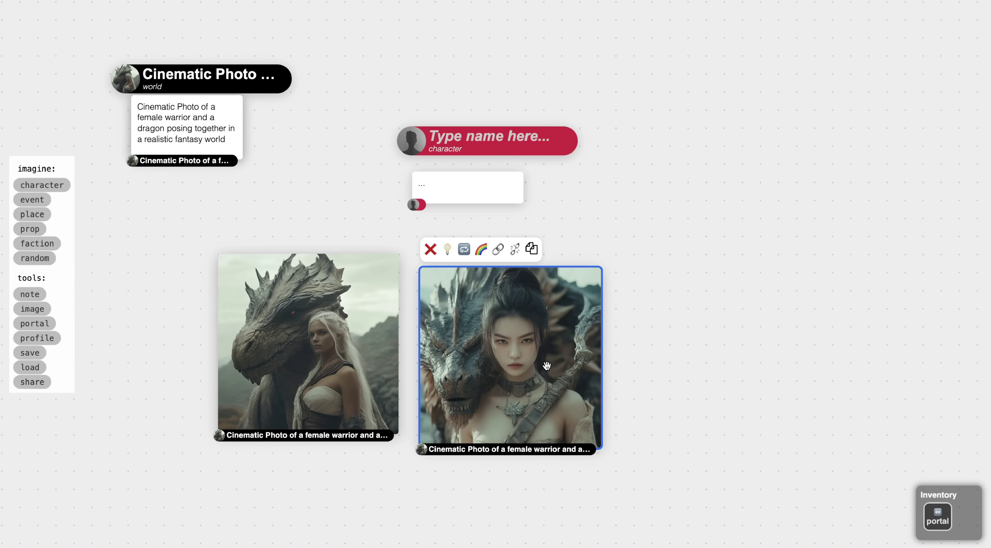
Step: Enter 'Sun Yui' as the character's name so her dragon-telepathy backstory is generated
left_click(454, 141)
type("Sun Yui")
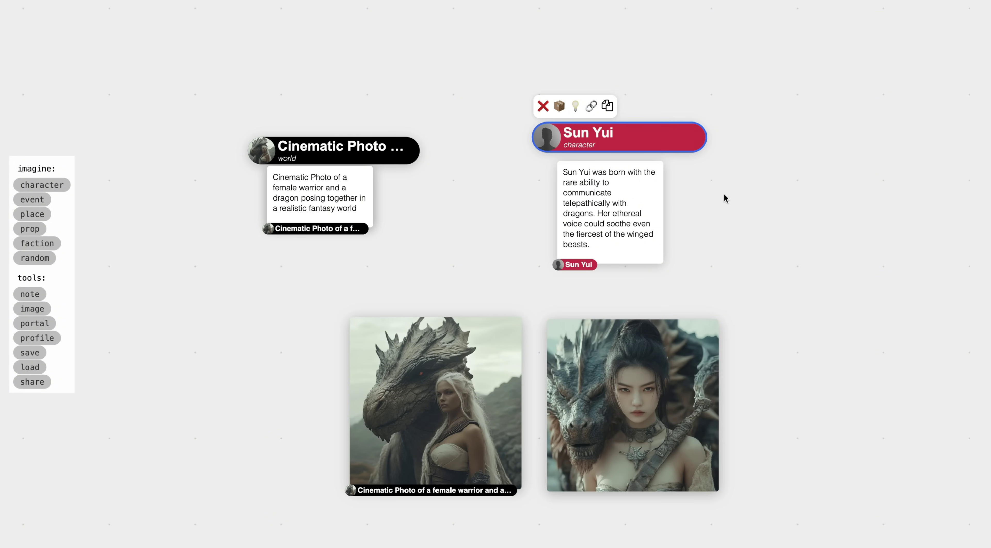
Step: Link the dark-haired warrior image to Sun Yui and move her card beneath the image
left_click(683, 396)
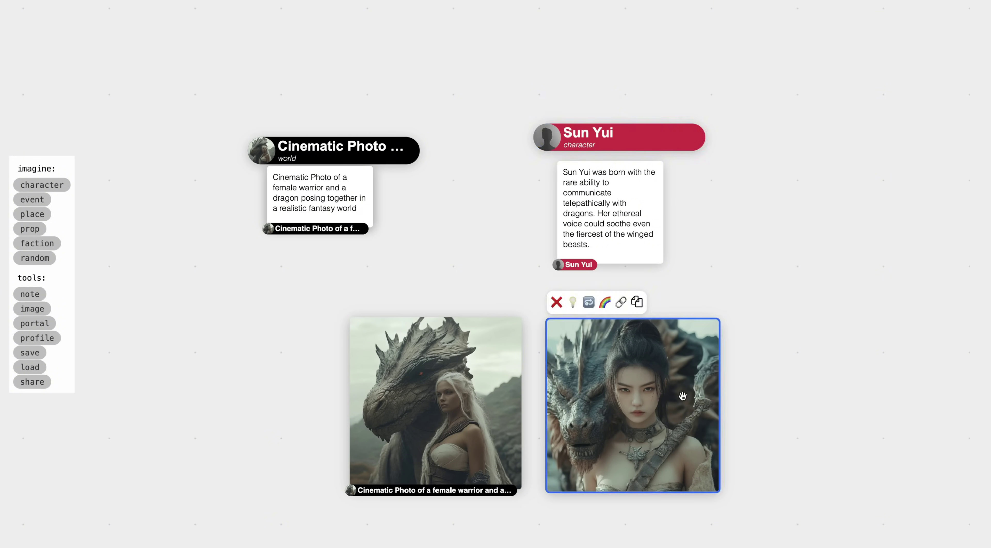
left_click_drag(683, 396, 650, 142)
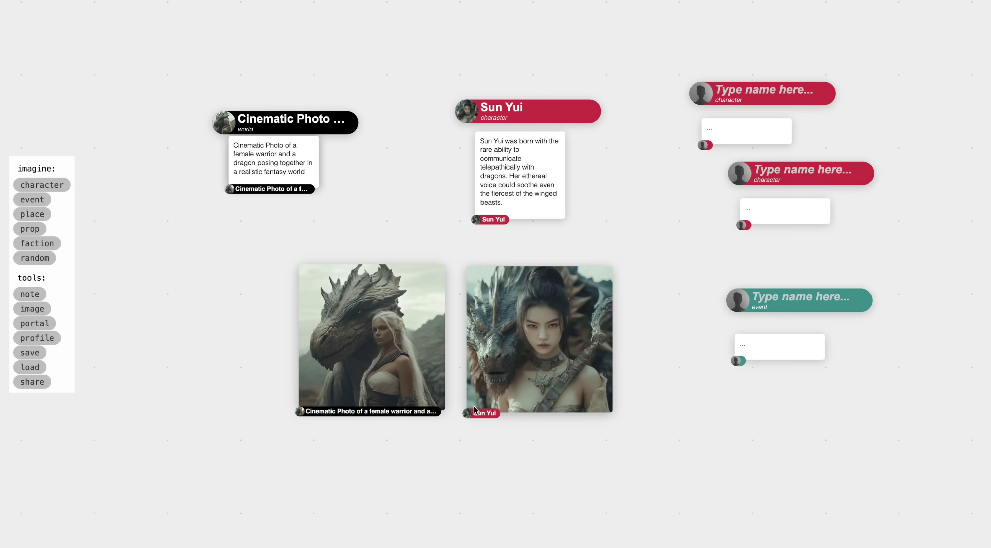
left_click(560, 146)
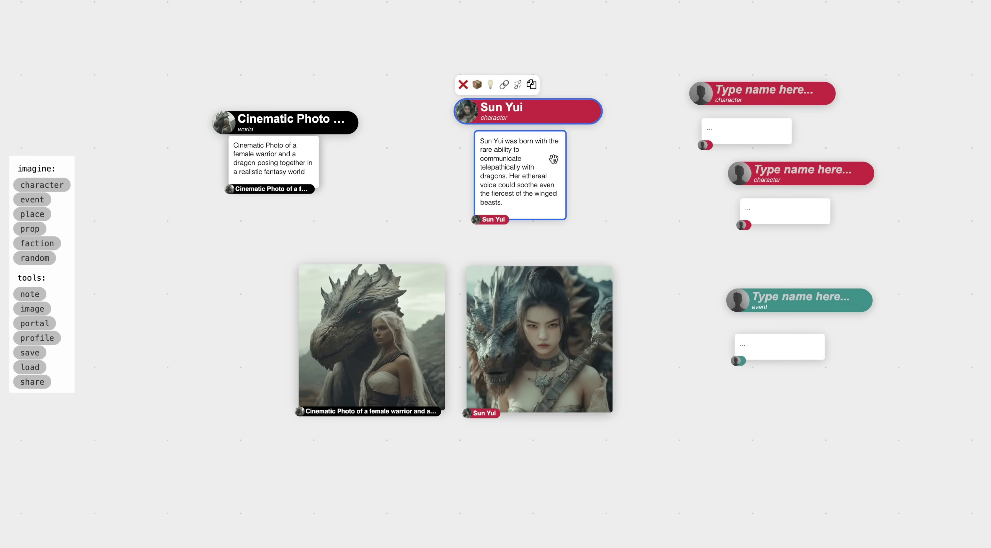
left_click_drag(573, 114, 578, 450)
Step: Name the empty card below the warrior image Elora, generating her description and changing 'companions' to 'companion'
left_click(781, 72)
left_click_drag(781, 72, 387, 420)
type("Elora")
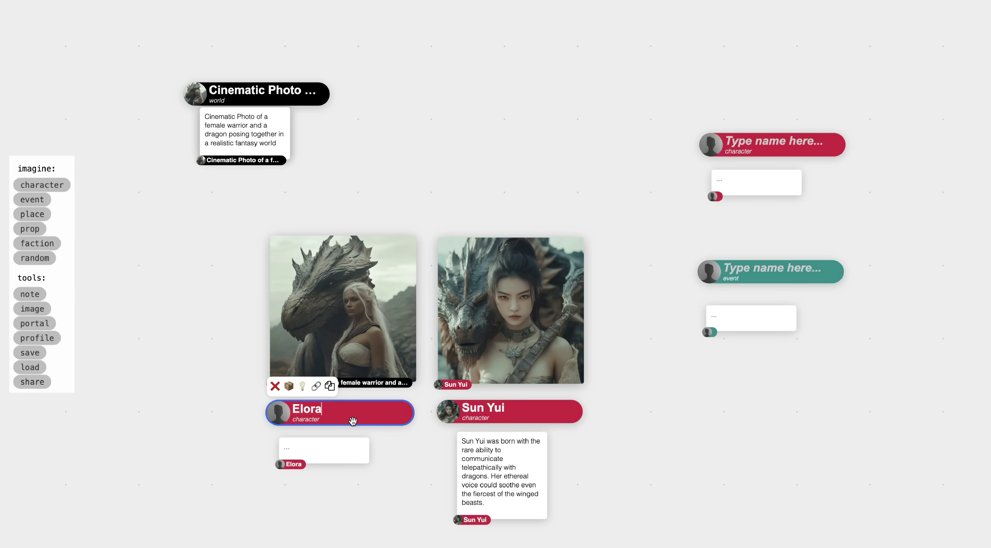
left_click(304, 390)
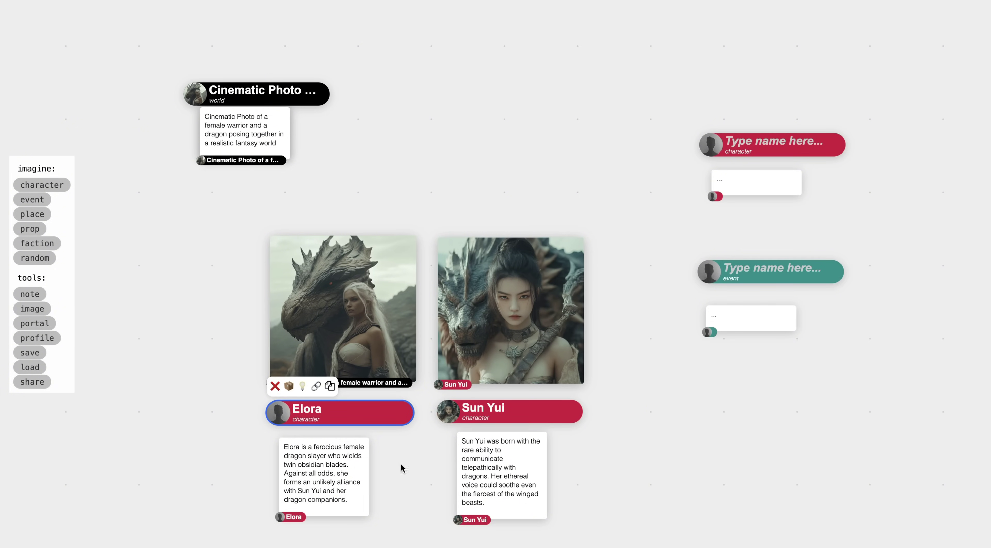
left_click_drag(360, 494, 318, 392)
left_click(327, 410)
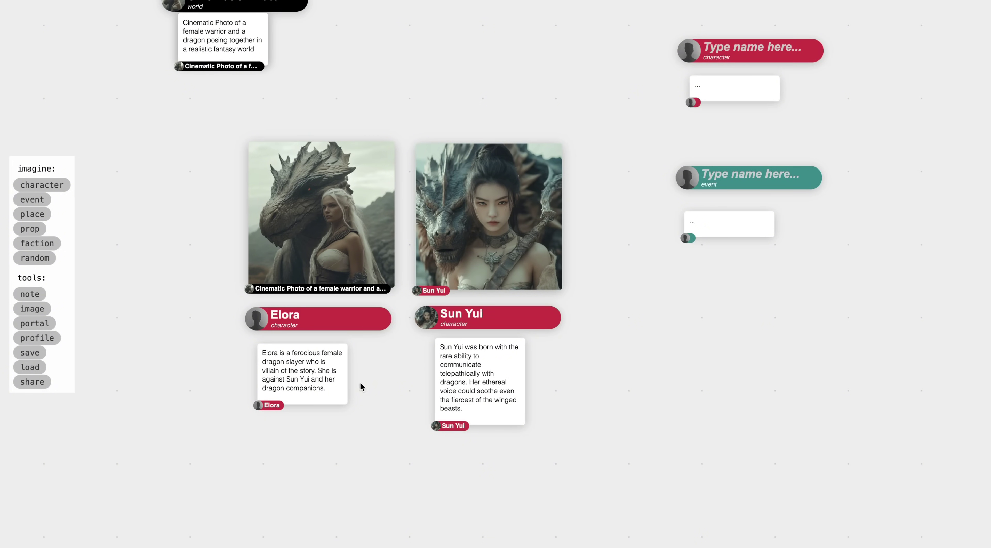
key("BackSpace")
Step: Name another card Sun Yui's Dragon Alba and trim its healing-flames description
left_click(745, 46)
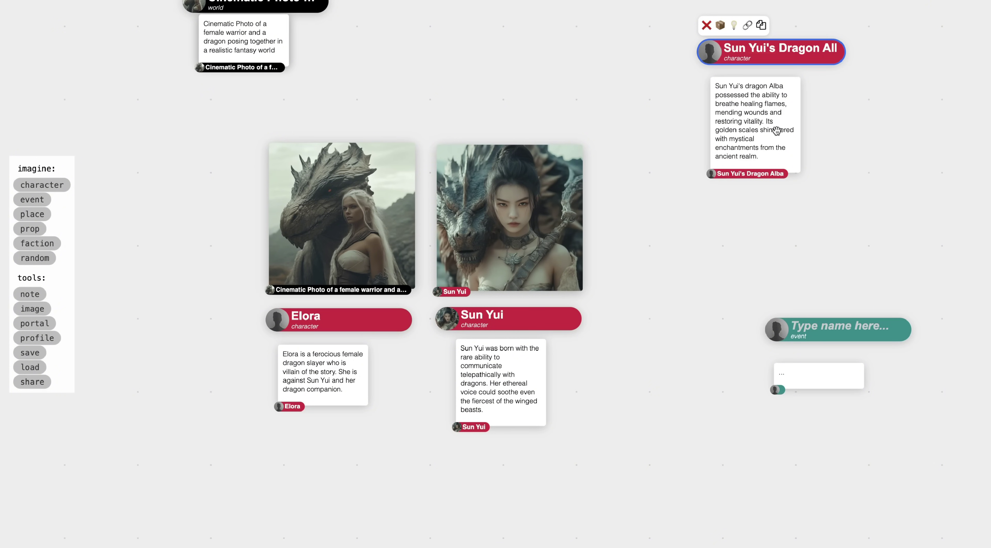
left_click(777, 154)
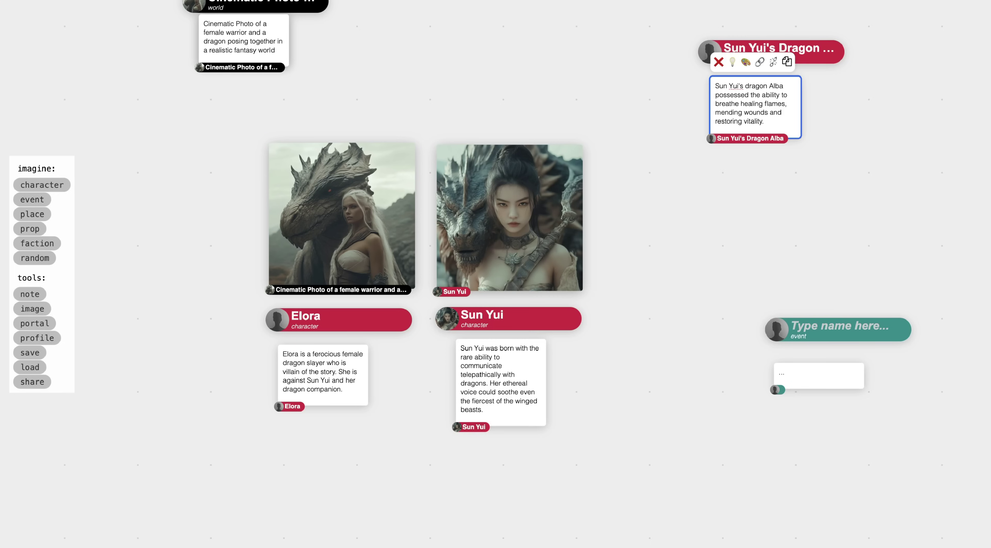
left_click(664, 122)
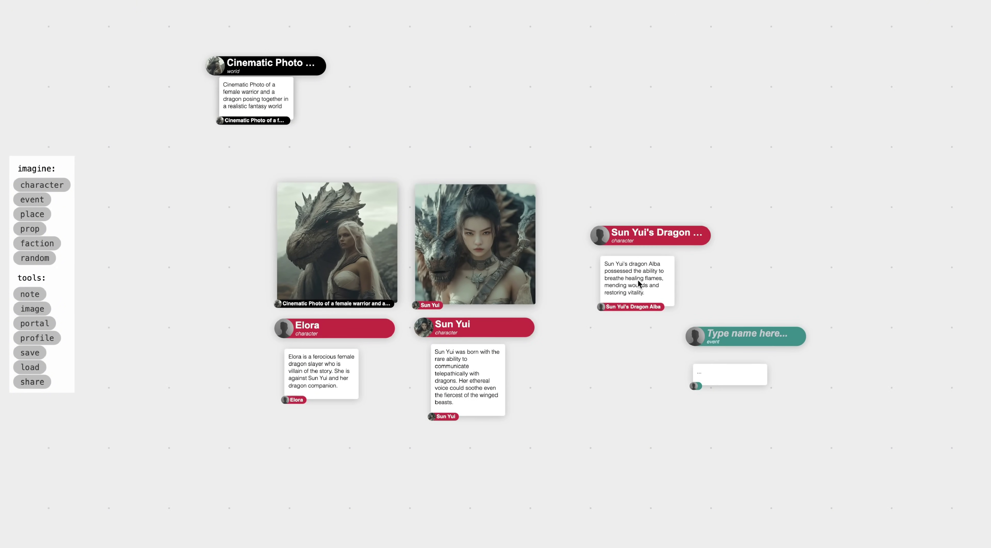
Step: Enter 'Sun Yui finds Alba the Dragon' as the empty event card's title
left_click(725, 334)
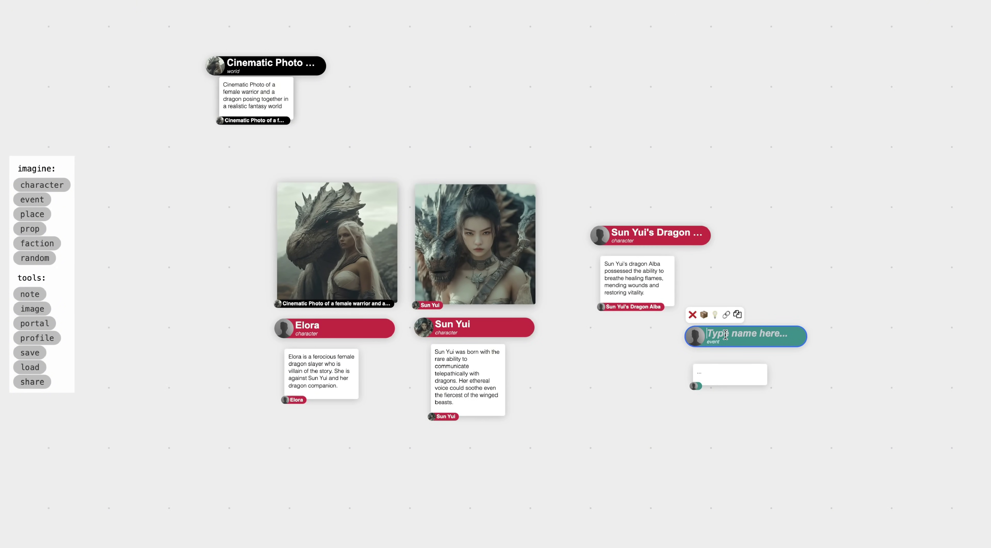
type("Sun Yui finds Alba ")
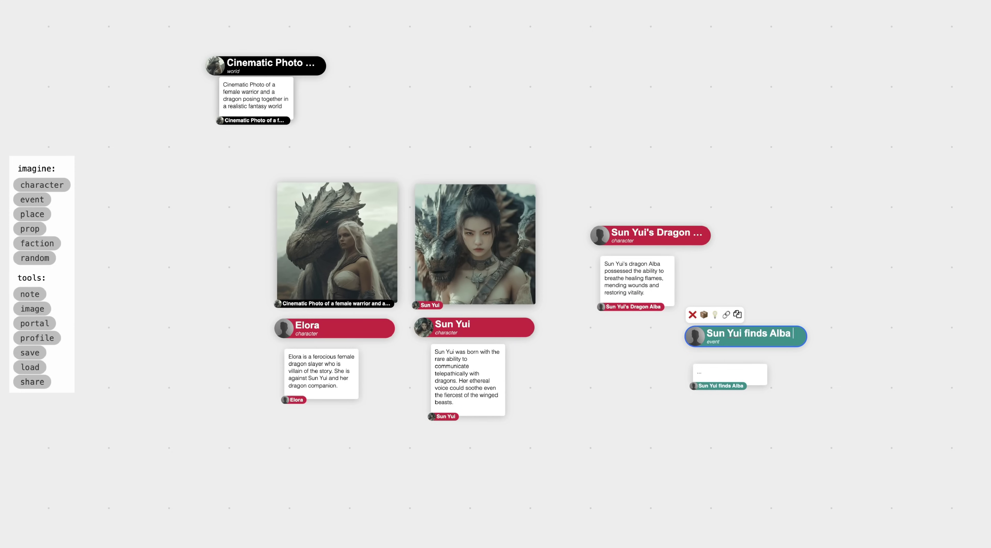
type("the Dragon")
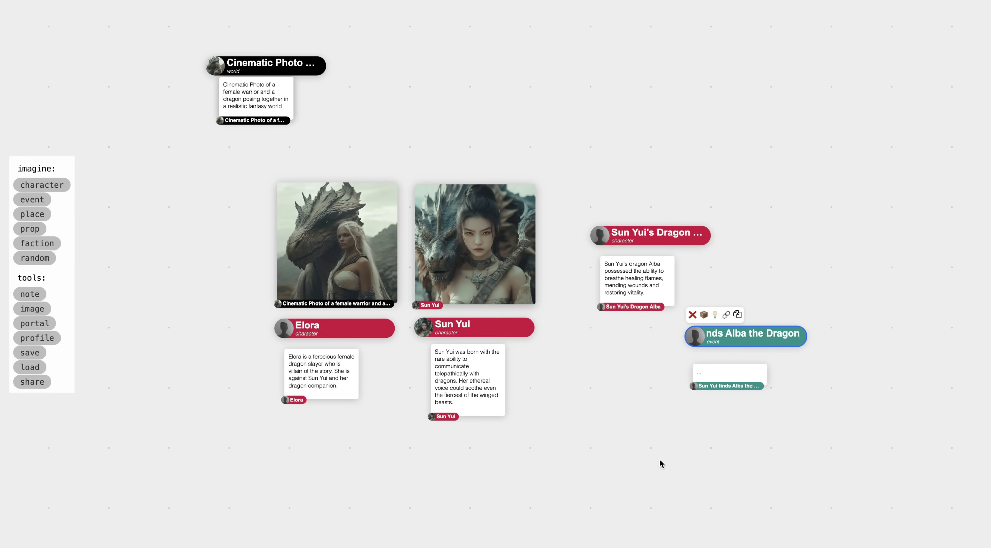
Step: Commit the event title and line up the dragon and event cards in one row
key("Return")
left_click(688, 240)
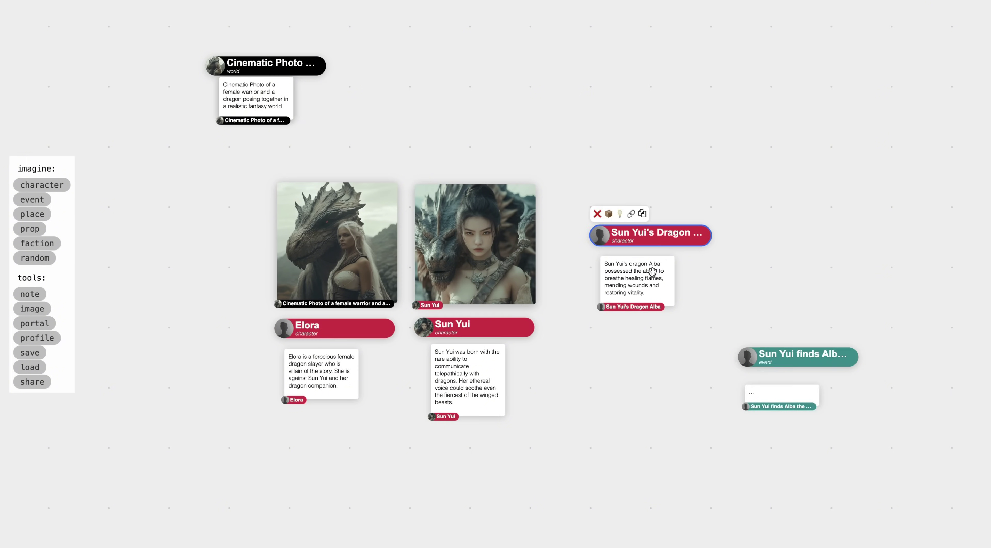
left_click_drag(688, 239, 685, 341)
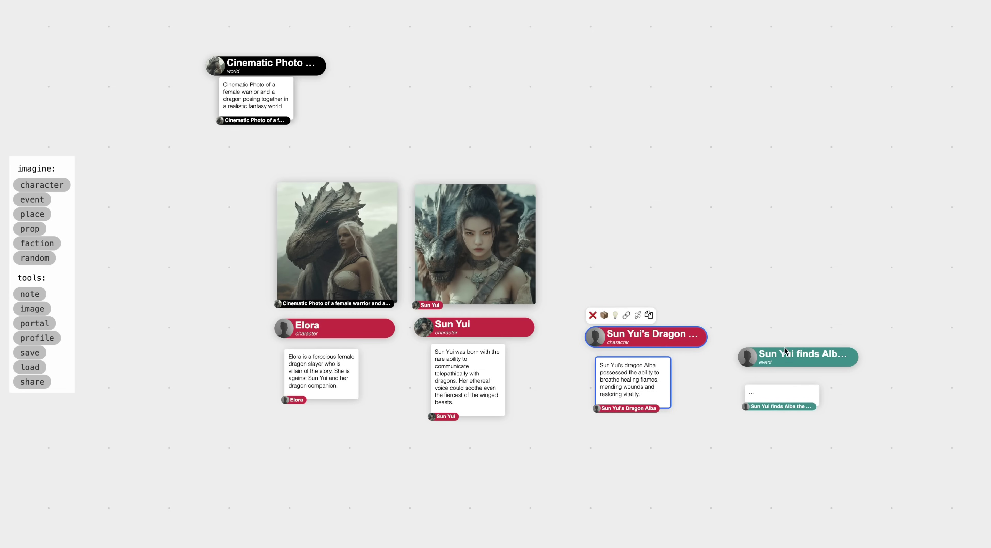
left_click(847, 361)
left_click_drag(847, 360, 844, 343)
scroll(843, 343, "right", 5)
scroll(847, 342, "left", 2)
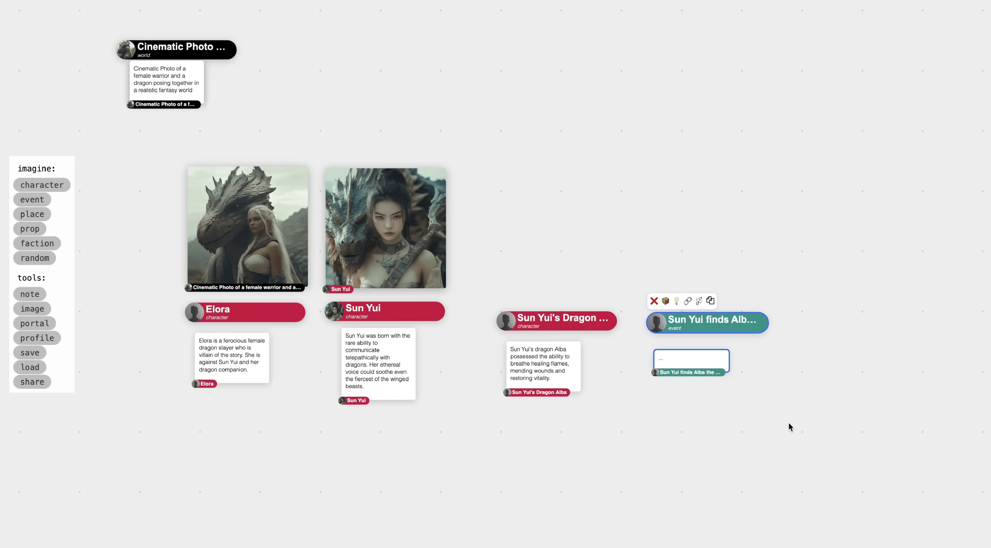
Step: Duplicate the event, retitle the copy 'Sun Yui Brings Alba to Tree', and duplicate it again
key("ctrl+v")
double_click(835, 322)
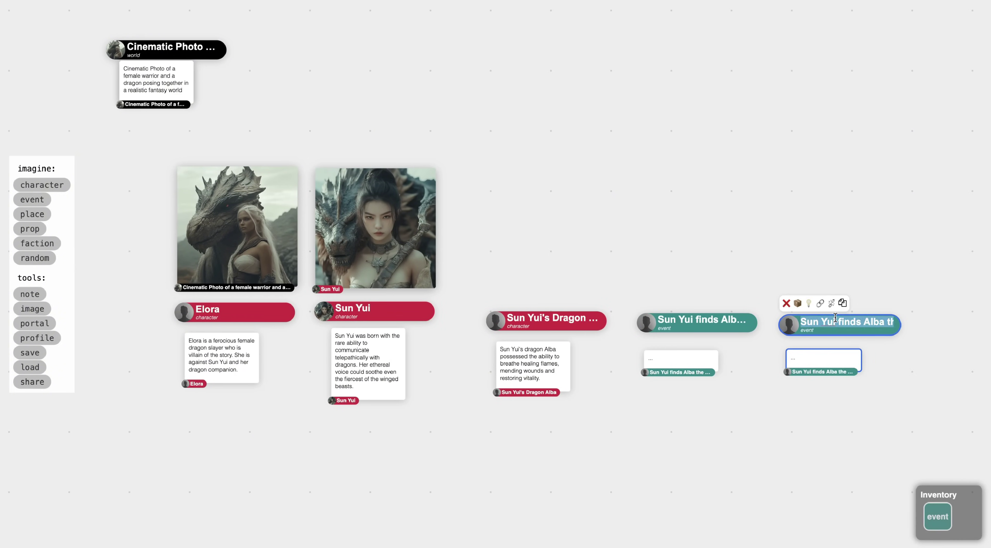
type("Sun Yui Brings Alba to Tree")
key("ctrl+v")
scroll(571, 439, "down", 2)
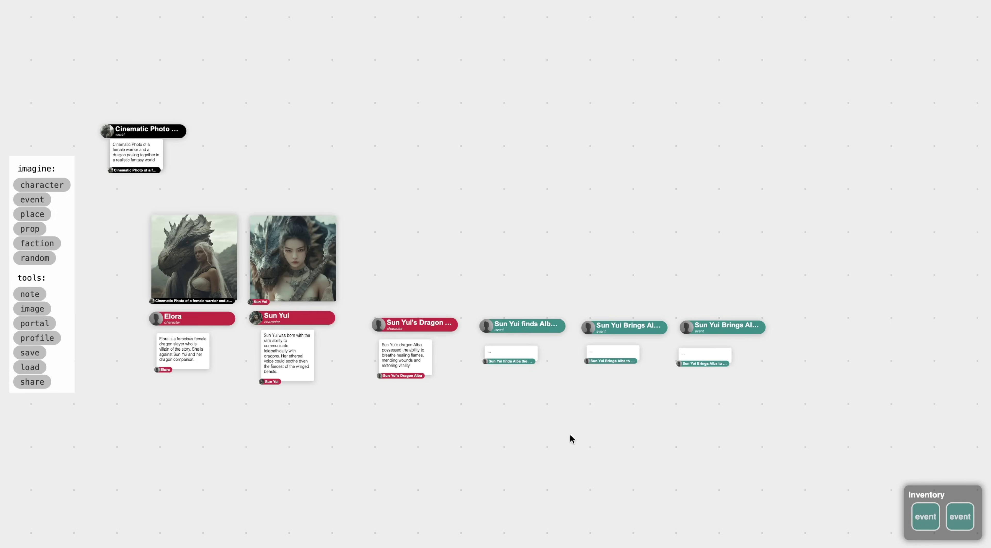
Step: Add a 'Sun Yui's Town Varna' place card above the events and generate its description
left_click(33, 214)
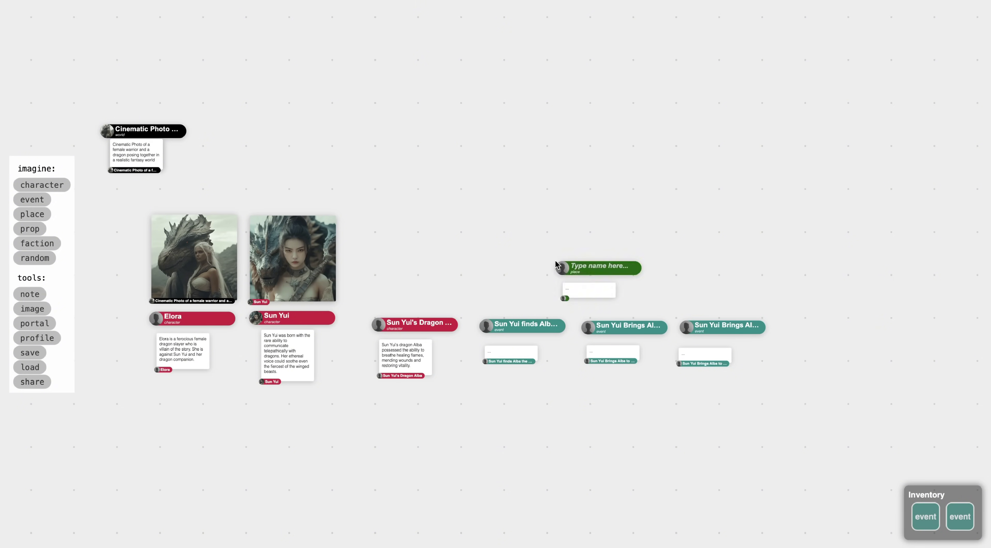
left_click(557, 265)
type("Sun Yui's T")
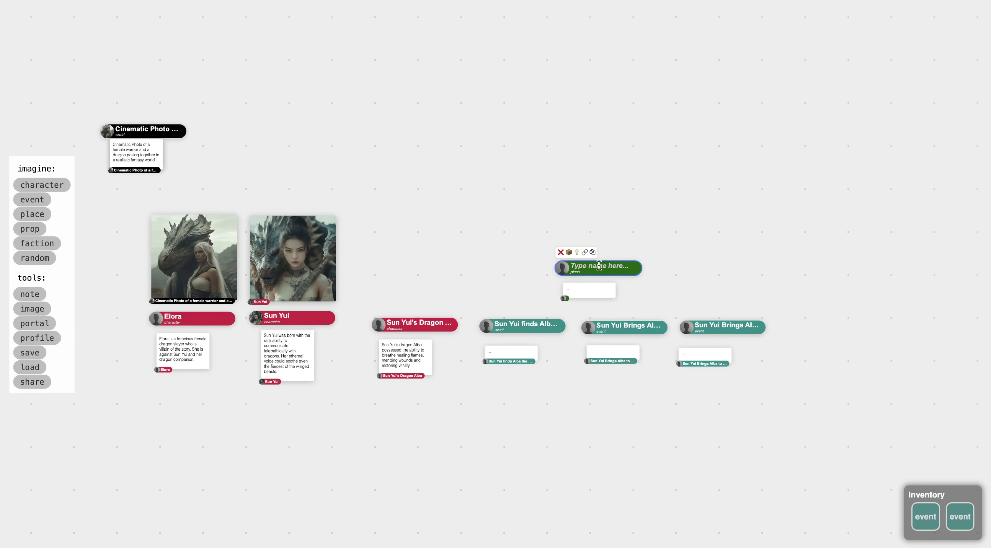
type("own Varna")
left_click(618, 193)
scroll(508, 276, "up", 2)
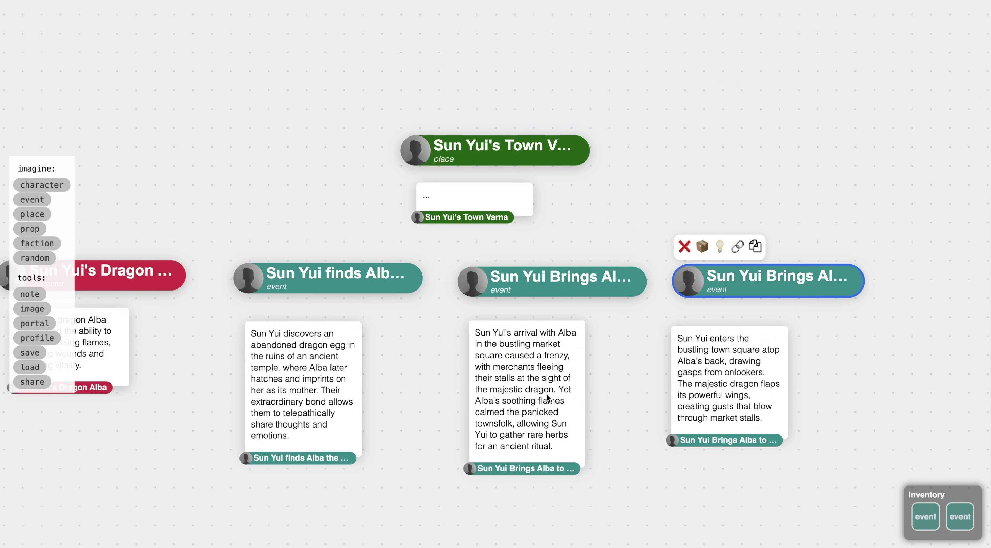
left_click(520, 144)
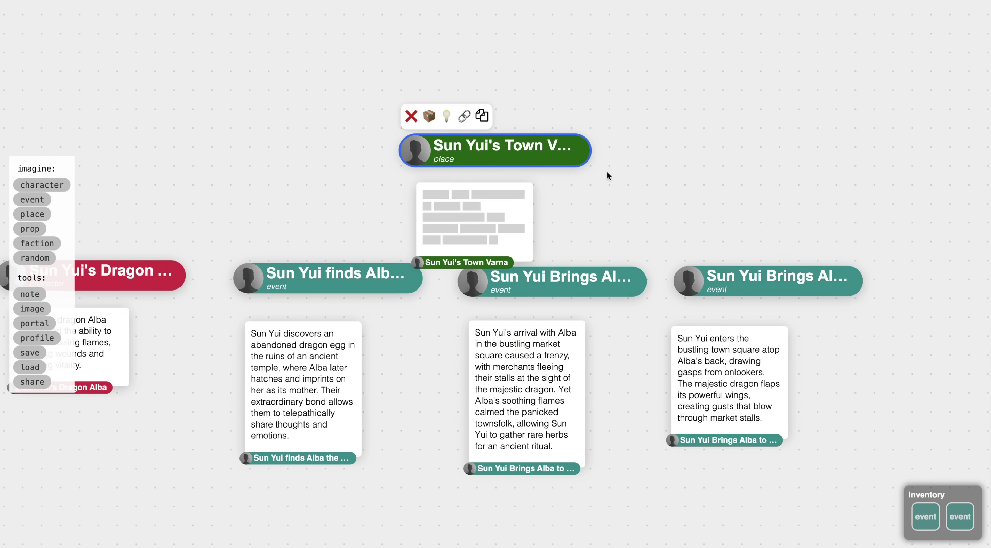
Step: Add an event noting 'Elora is jealous of Sun Yui's Dragon' at the row's end, titled 'Conflict'
scroll(637, 161, "down", 5)
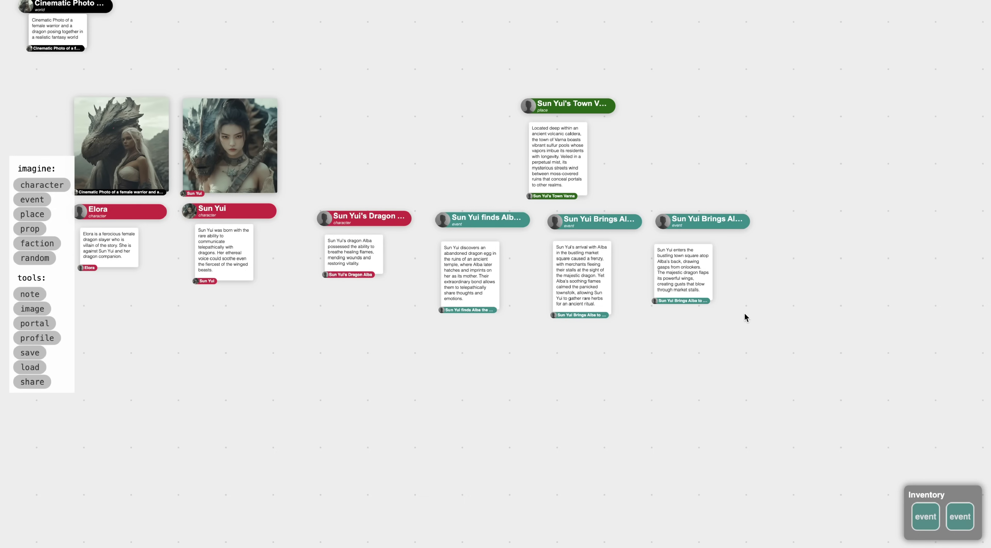
type("Elora")
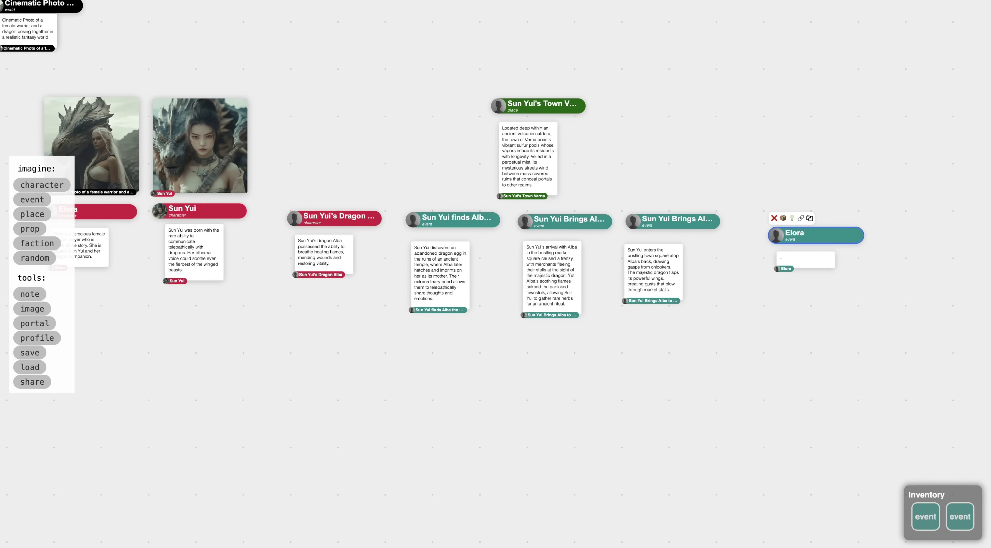
type(" is jealous of Sun Yui")
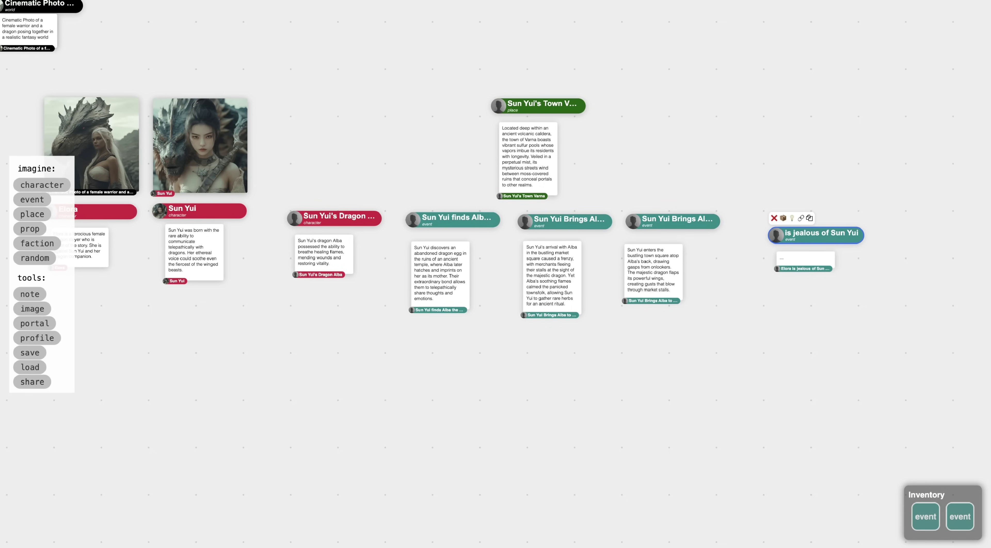
type("'s Drago")
type("n")
key("Return")
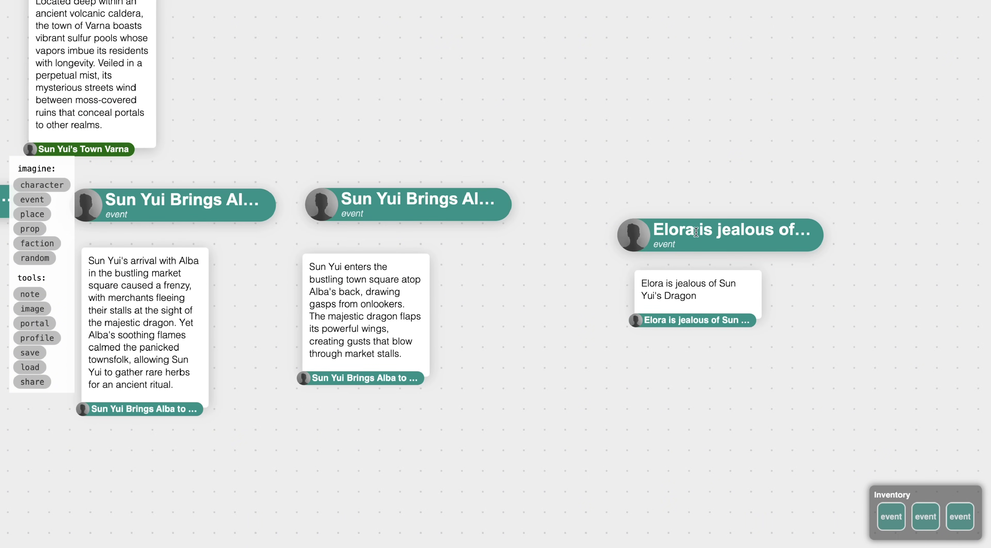
left_click(696, 231)
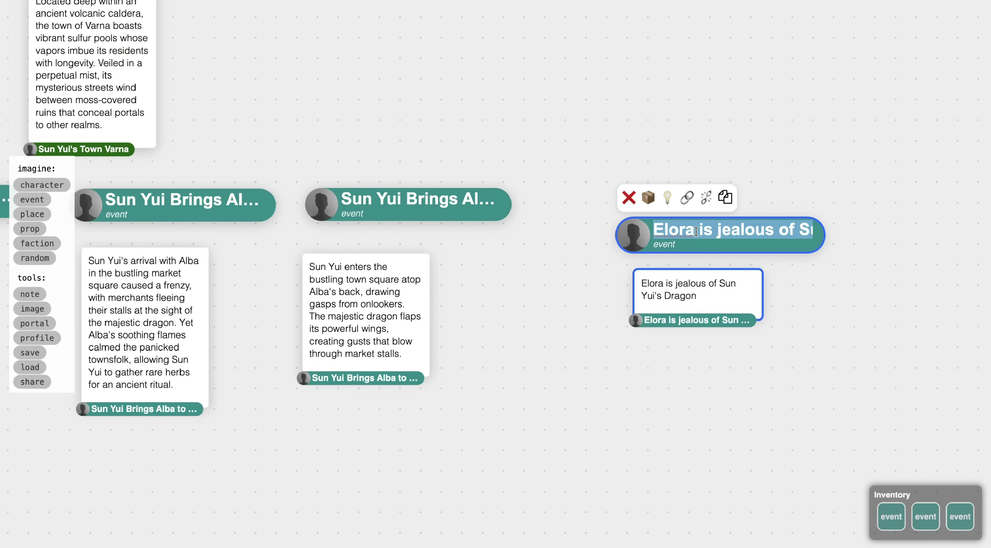
type("Conflict")
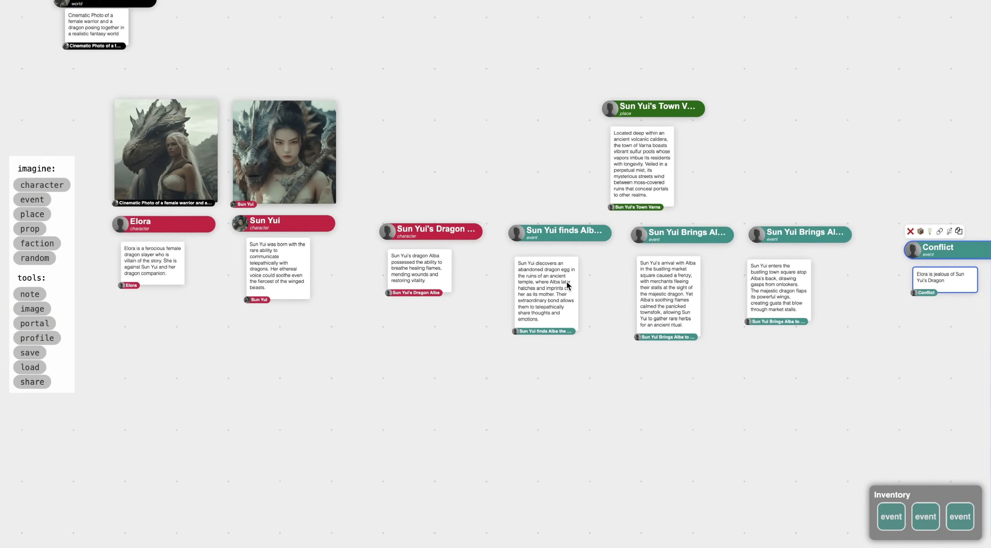
Step: Link Elora's character card to the Conflict event
left_click(141, 210)
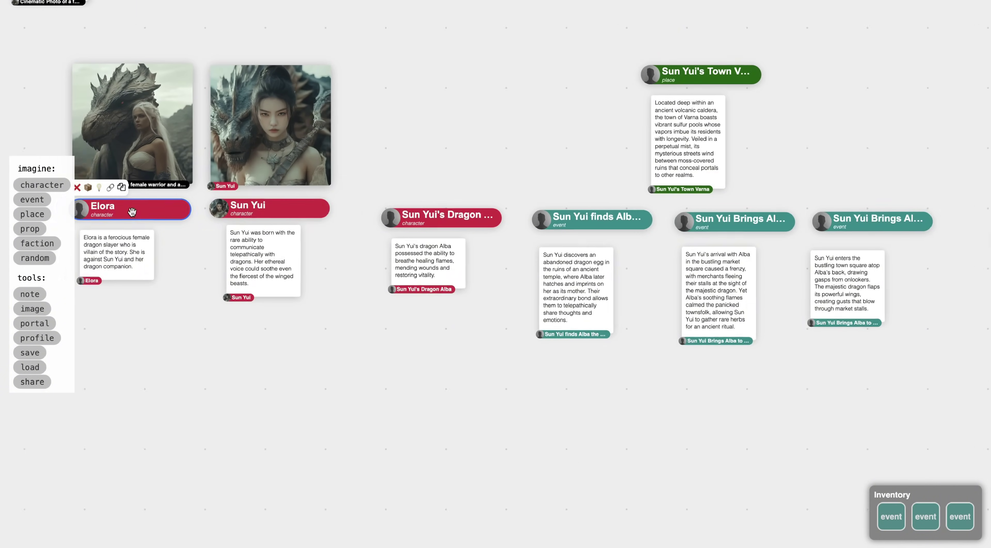
left_click(151, 214)
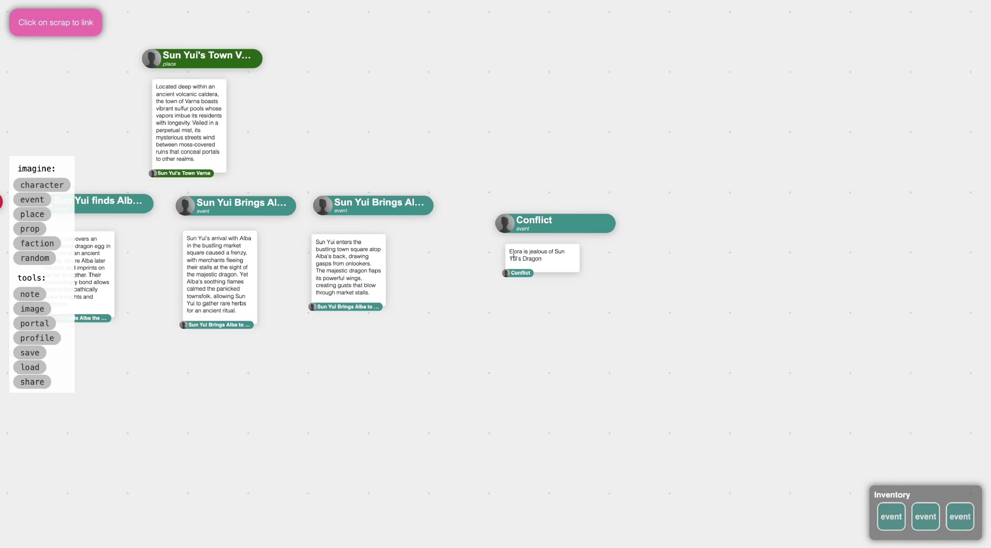
left_click(526, 258)
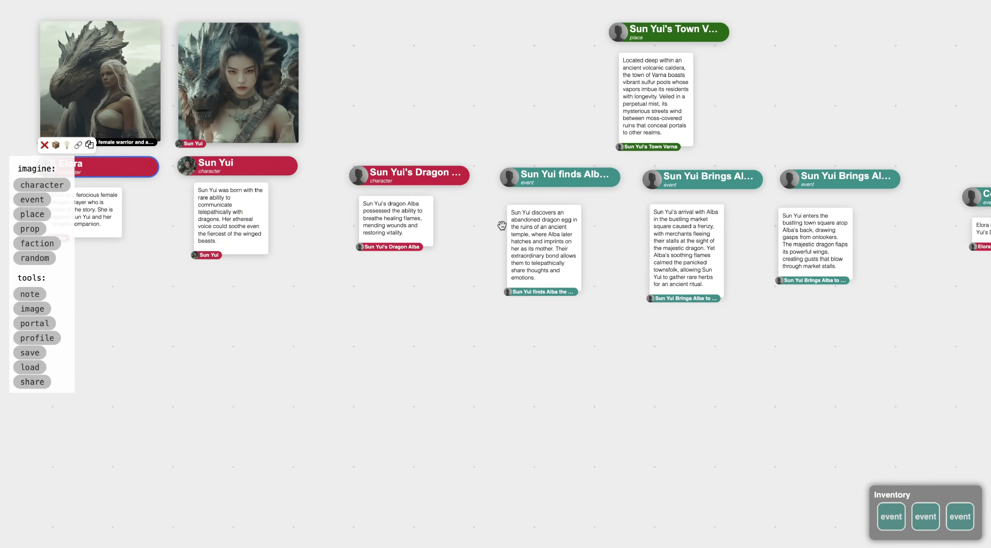
Step: Link Sun Yui to the Sun Yui finds Alba event and both Brings Alba events
left_click(266, 168)
left_click(217, 144)
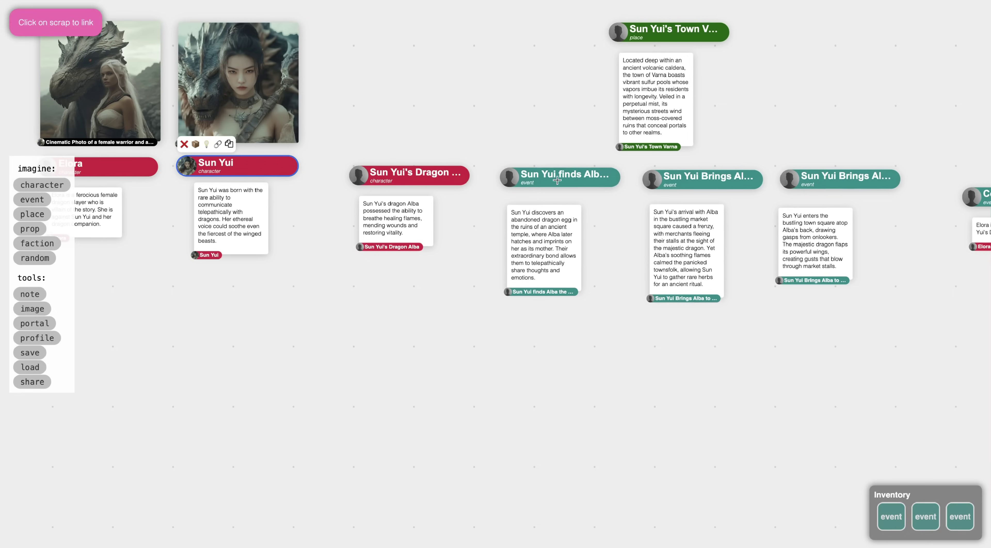
left_click(541, 248)
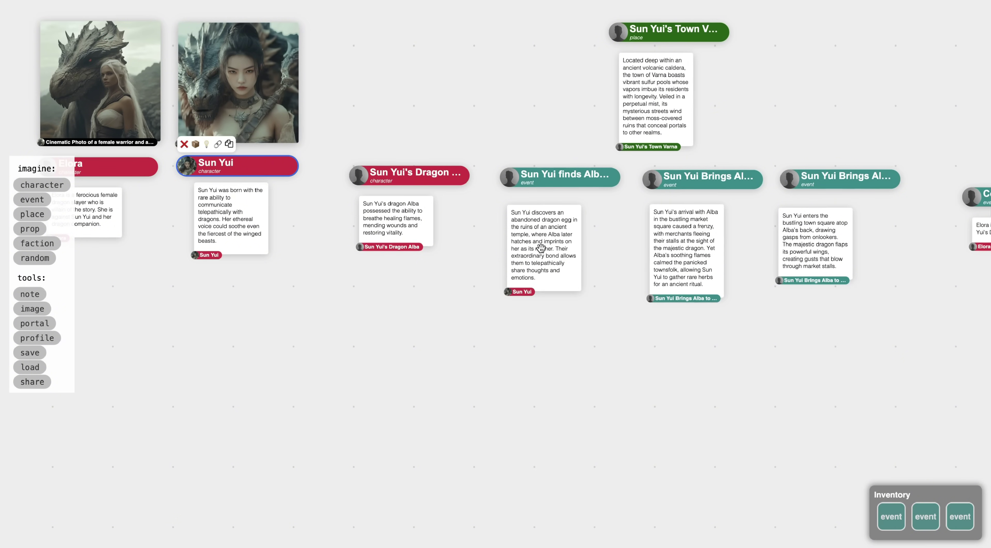
left_click(671, 254)
left_click(804, 248)
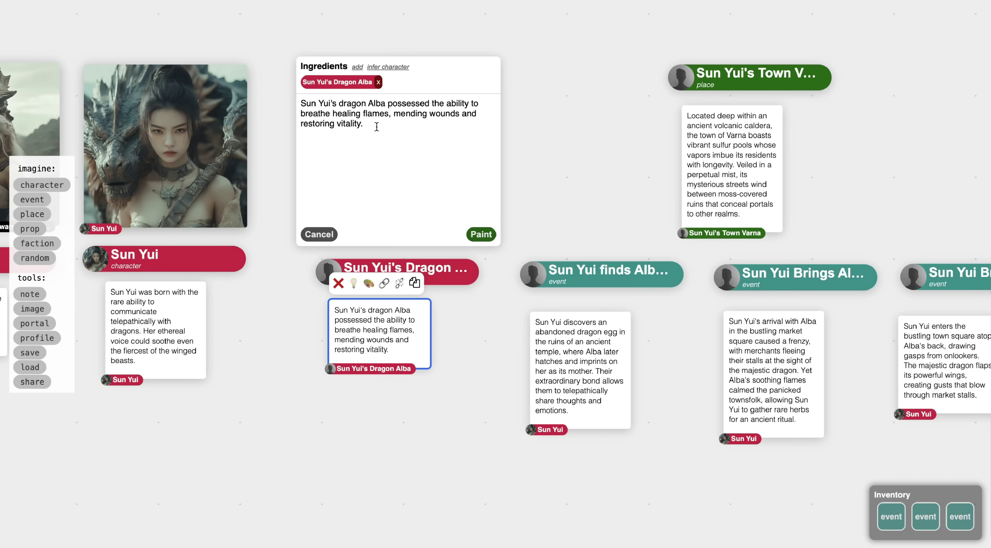
Step: Edit Alba's prompt to start with 'Cinematic Photo of' and end with '--style raw'
left_click(376, 128)
key("BackSpace")
type("--style")
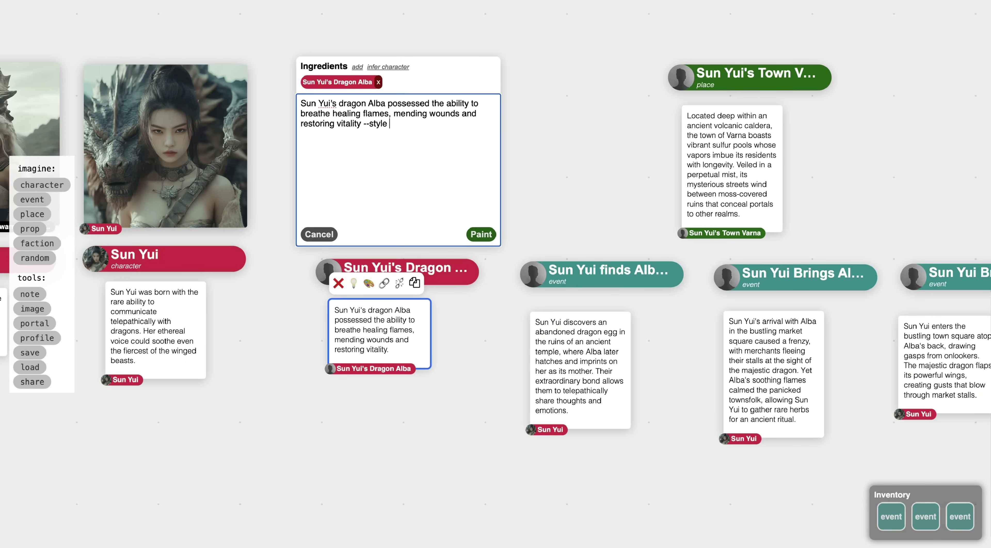
type(" raw")
left_click(300, 102)
type("Cinematic Photo of")
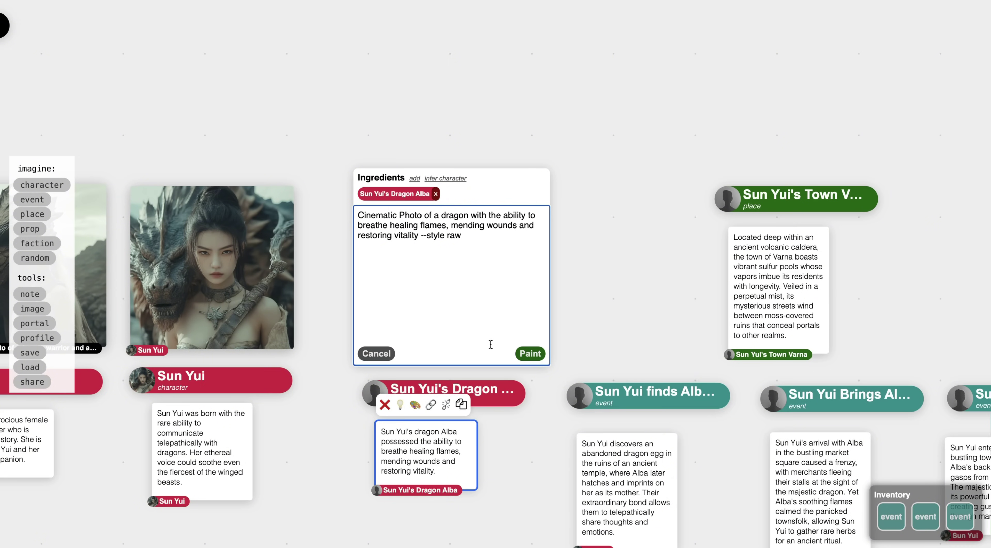
Step: Paint the dragon Alba and delete all results except the dark fire-breathing dragon
left_click(533, 355)
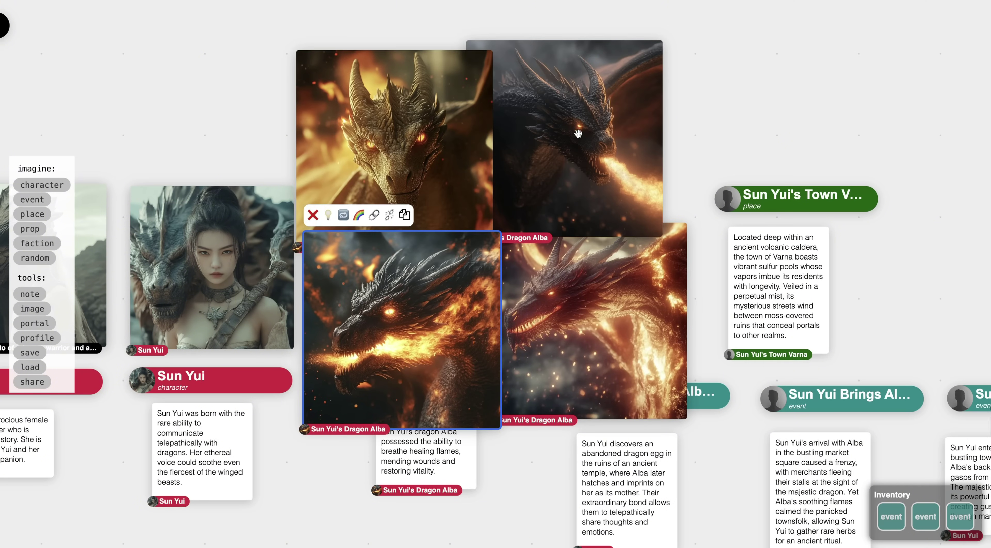
key("Delete")
left_click(598, 319)
key("Delete")
left_click(612, 150)
left_click(403, 165)
key("Delete")
Step: Move the Town Varna card and its note between the two market events
scroll(446, 306, "up", 5)
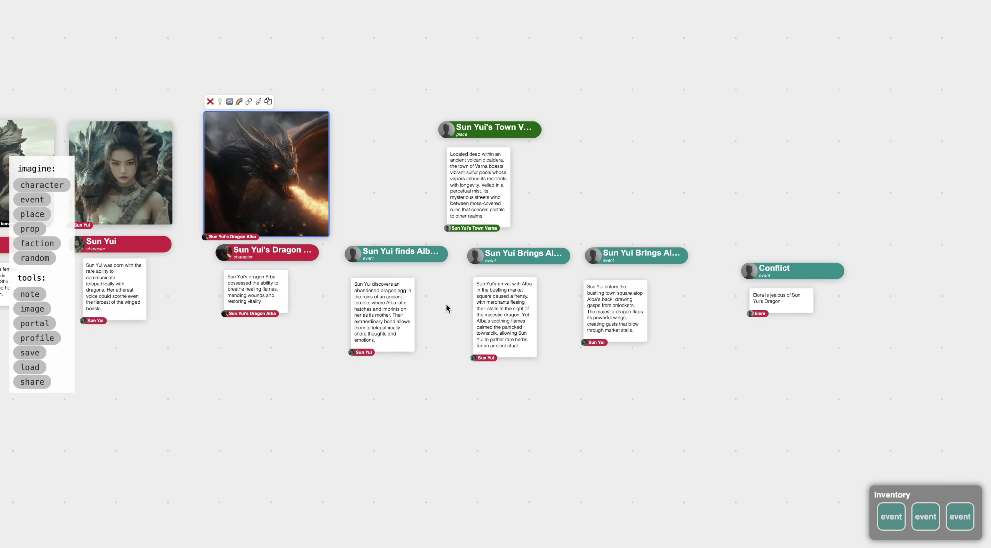
left_click(483, 131)
left_click_drag(668, 257, 756, 257)
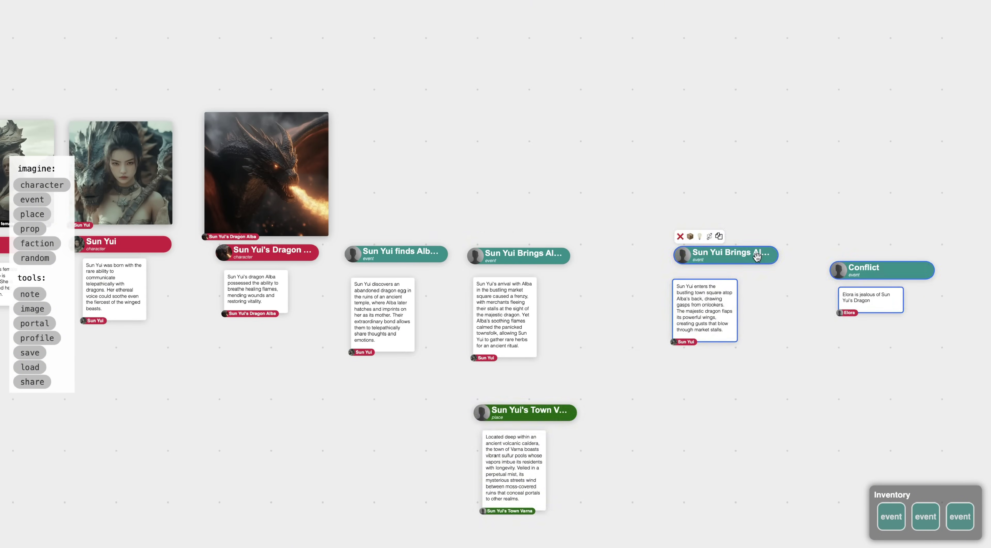
left_click(543, 411)
left_click(519, 467)
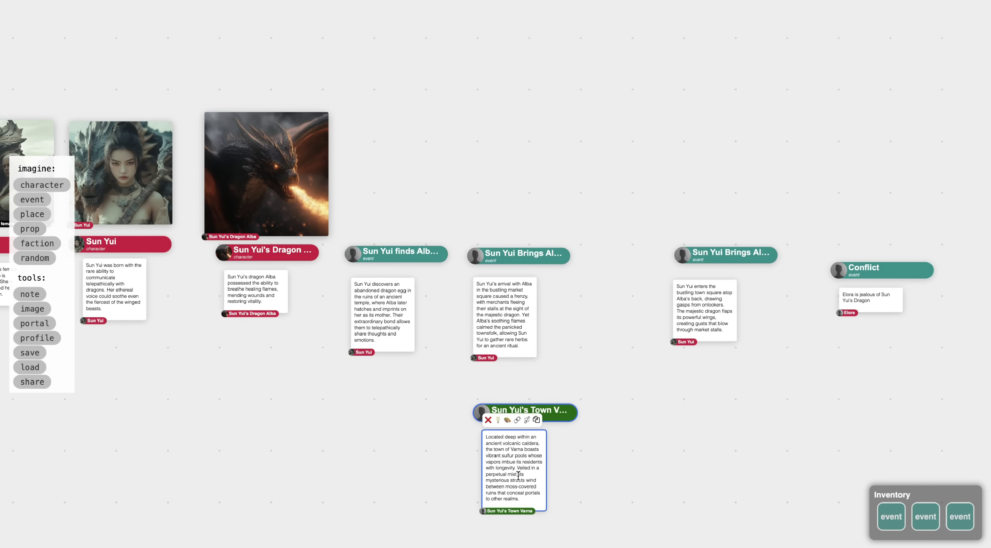
left_click_drag(562, 416, 661, 263)
Step: Add an image above the dragon-egg discovery event, prefix 'Cinematic Photo of', and paint it
scroll(661, 263, "up", 3)
scroll(631, 269, "down", 10)
scroll(528, 279, "up", 10)
left_click(528, 281)
left_click(502, 250)
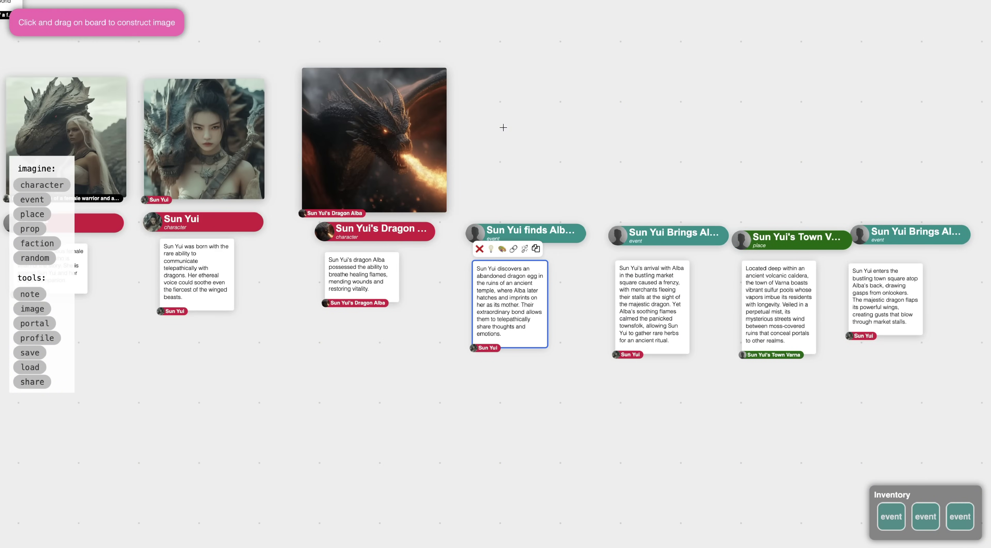
left_click_drag(464, 69, 592, 218)
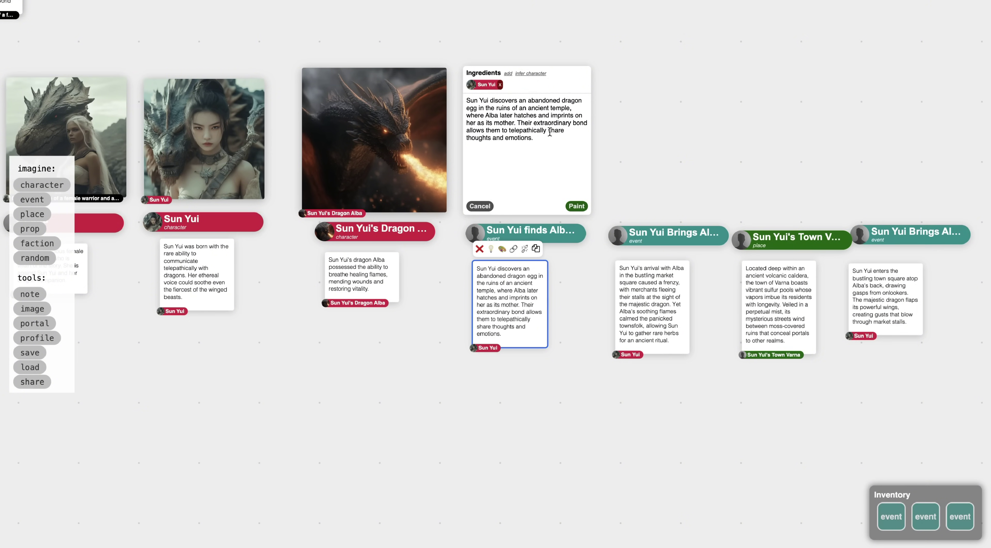
left_click(546, 137)
type("Cinematic Photo of")
left_click(498, 147)
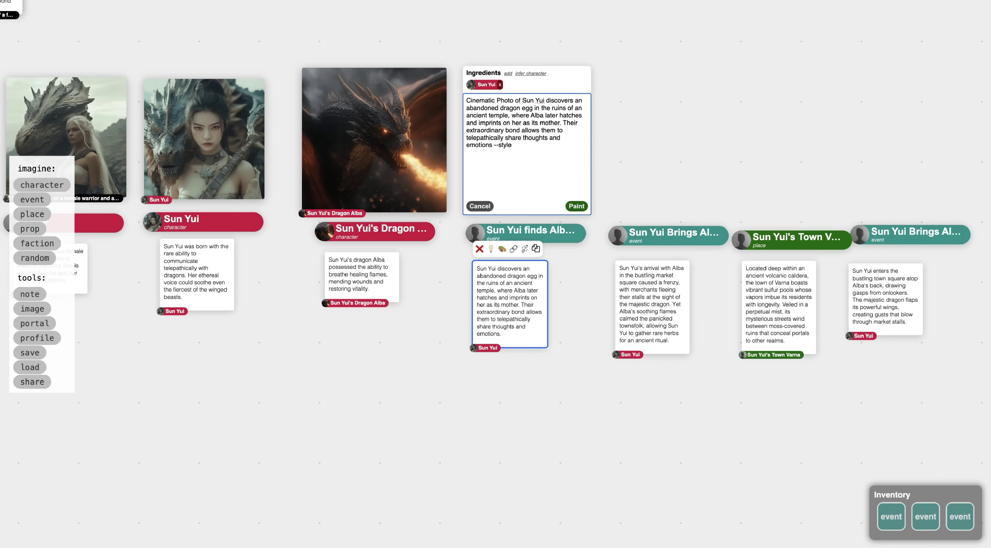
left_click(576, 206)
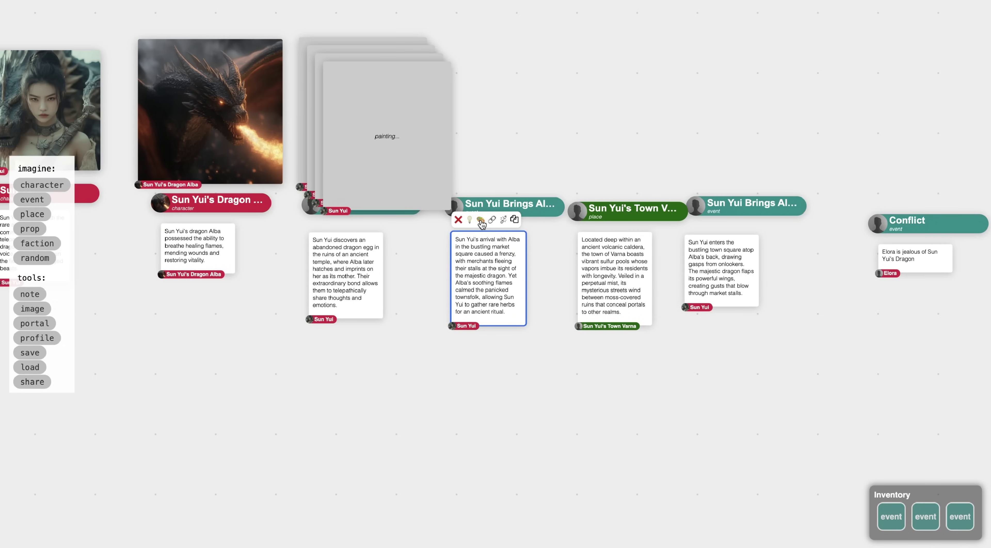
Step: Mark an image area above the market arrival event and delete the town-square entrance event
left_click(481, 223)
mouse_move(462, 33)
left_mouse_down()
mouse_move(579, 166)
mouse_move(573, 191)
left_mouse_up()
left_click(737, 278)
key("Delete")
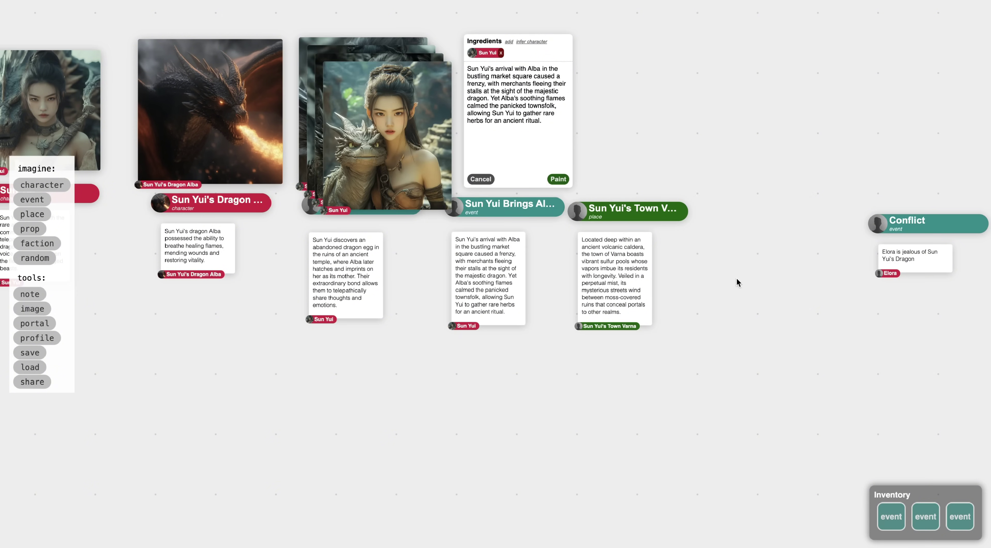
Step: Shift Town Varna to the right and paint images for the market arrival event
left_click(677, 216)
left_click_drag(677, 217, 730, 217)
left_click(499, 276)
left_click_drag(500, 275, 455, 240)
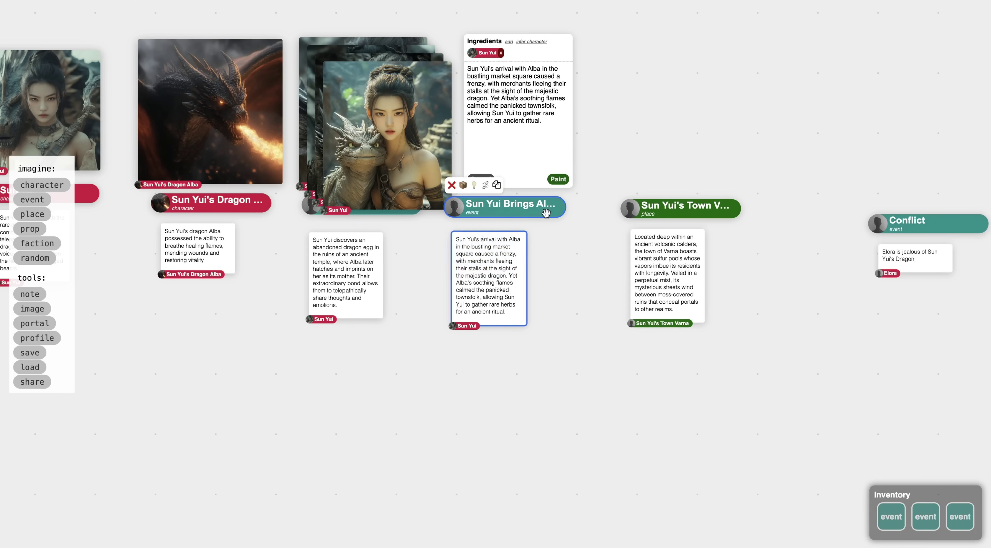
left_click(492, 131)
left_click(558, 179)
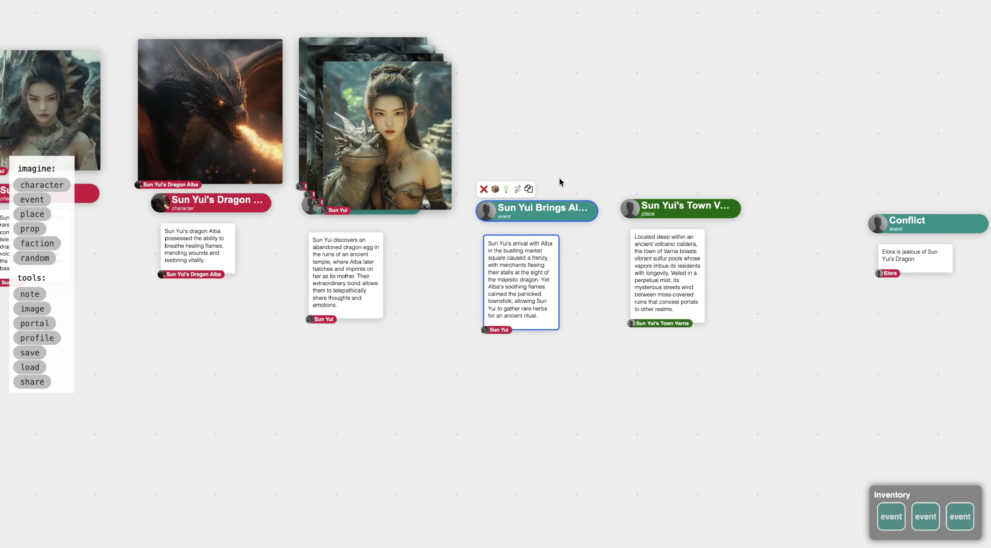
Step: Spread the egg-discovery images, keep the dark Sun Yui photo and delete the small-dragon one
scroll(382, 124, "left", 3)
left_click(477, 210)
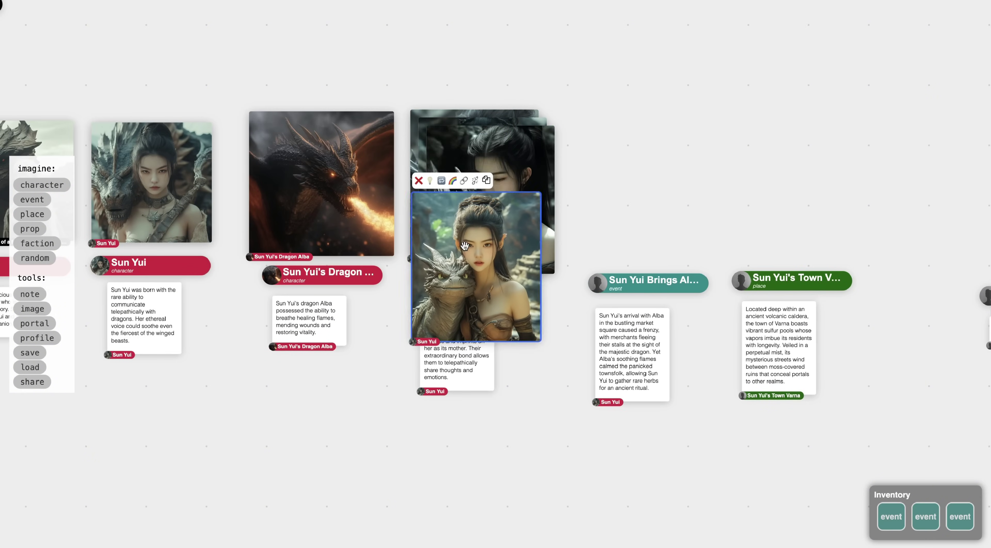
left_click_drag(476, 210, 496, 104)
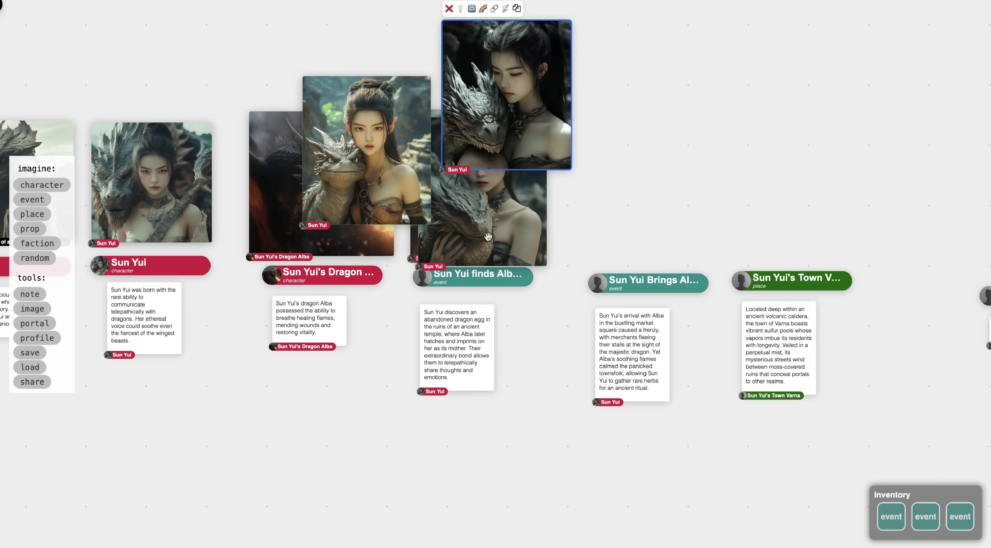
left_click_drag(488, 236, 568, 278)
left_click_drag(473, 185, 415, 275)
left_click(491, 95)
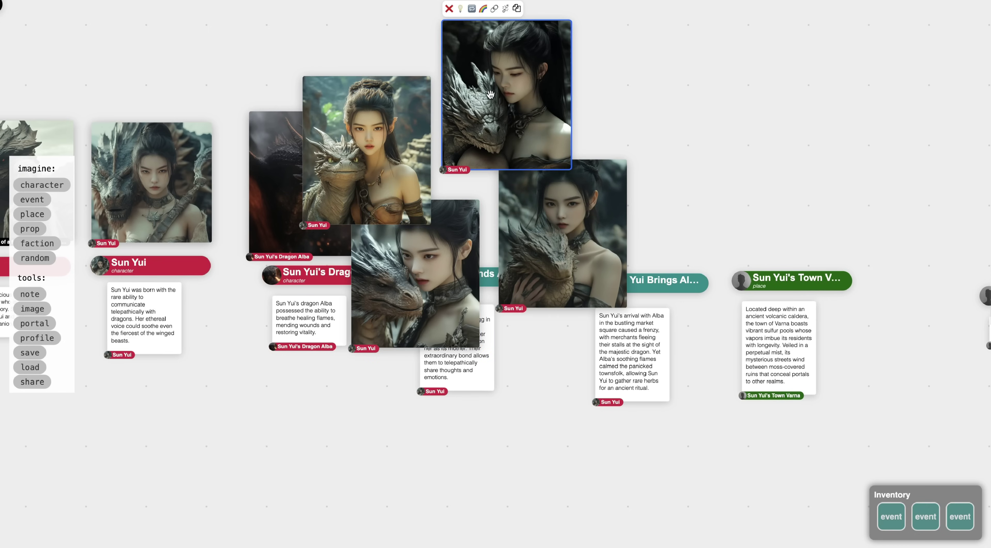
left_click(362, 148)
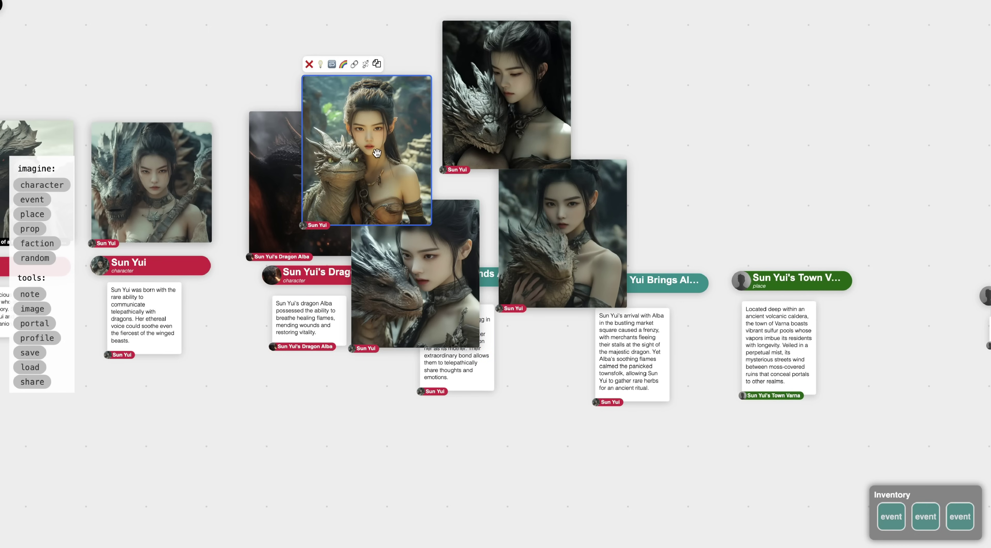
left_click(310, 65)
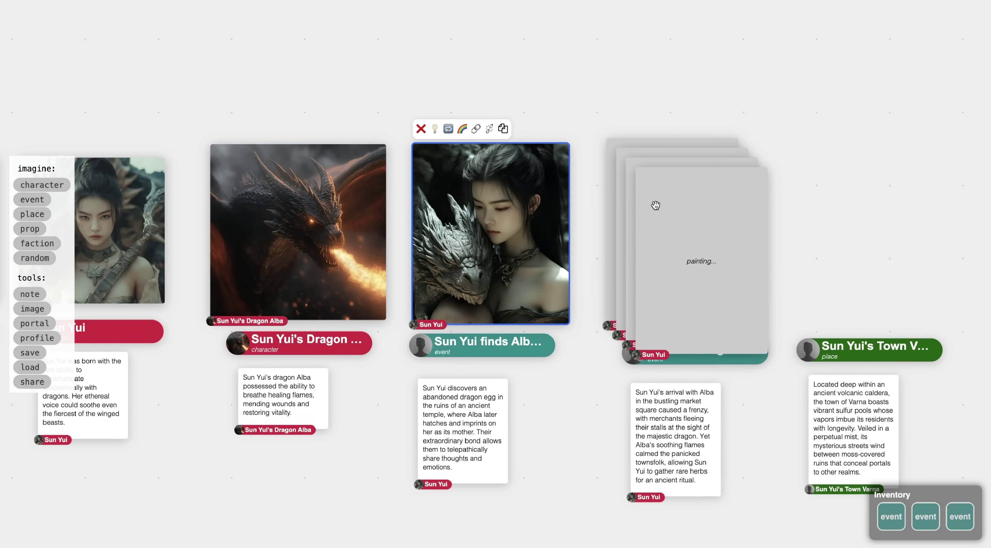
Step: Spread out the finished market images and pick one for Sun Yui Brings Alba
scroll(699, 271, "right", 3)
scroll(699, 272, "down", 1)
left_click(756, 393)
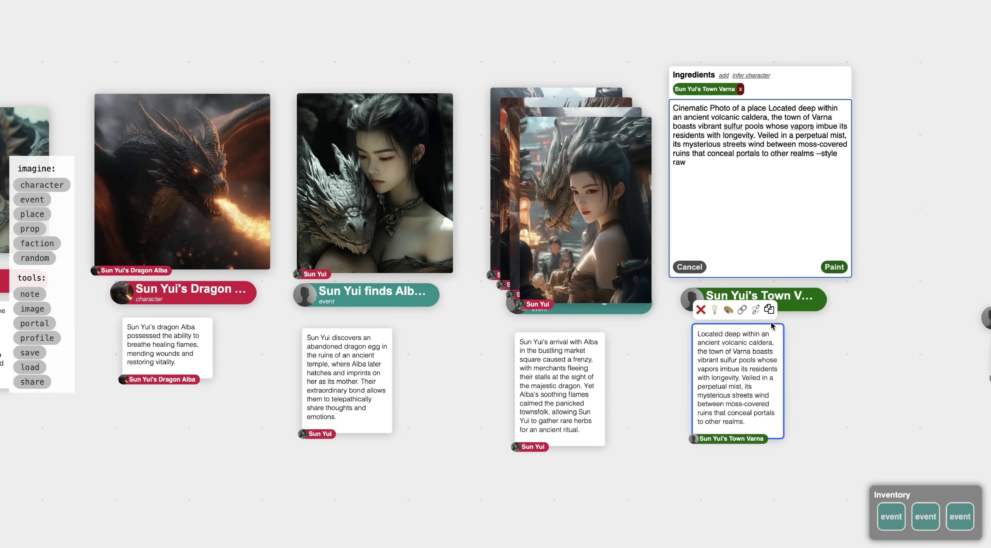
left_click(479, 342)
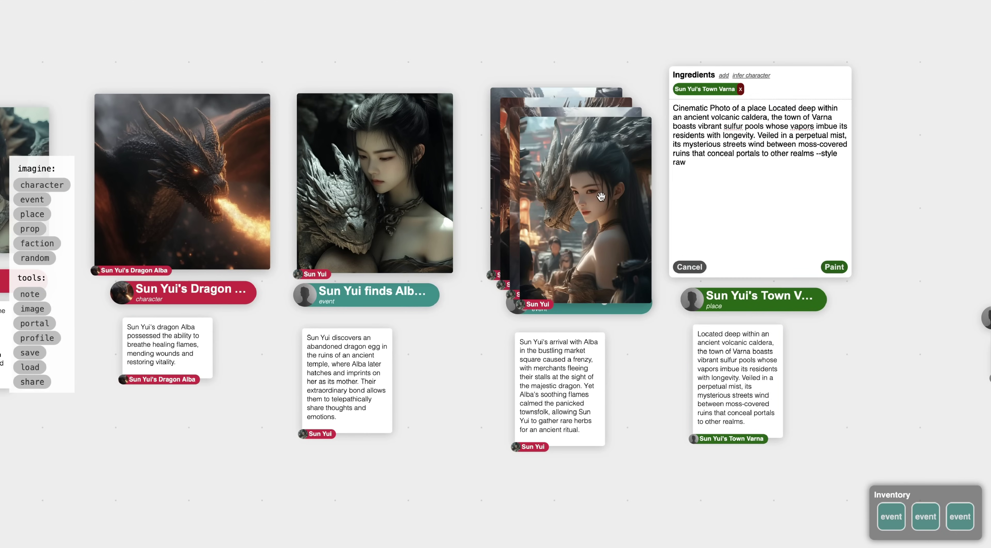
left_click(577, 243)
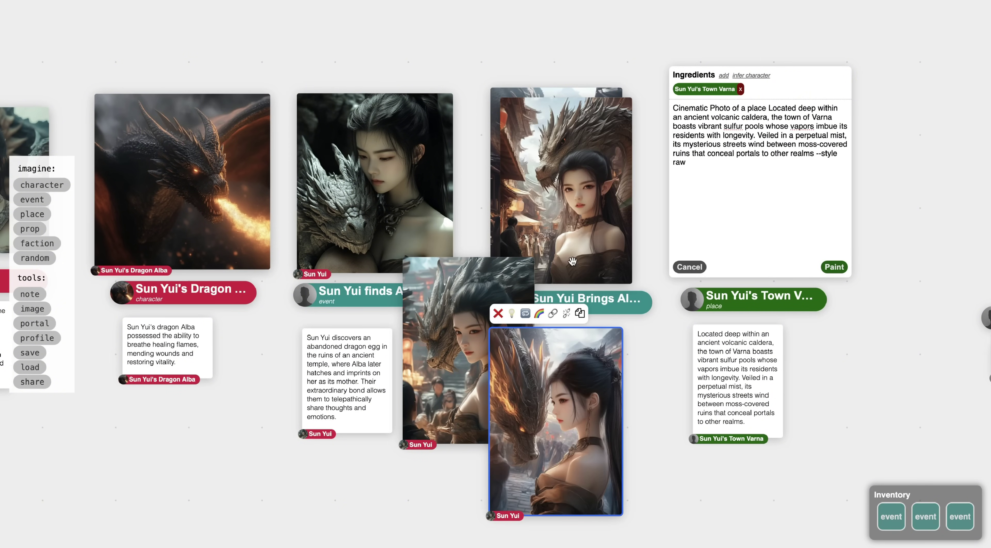
left_click(535, 208)
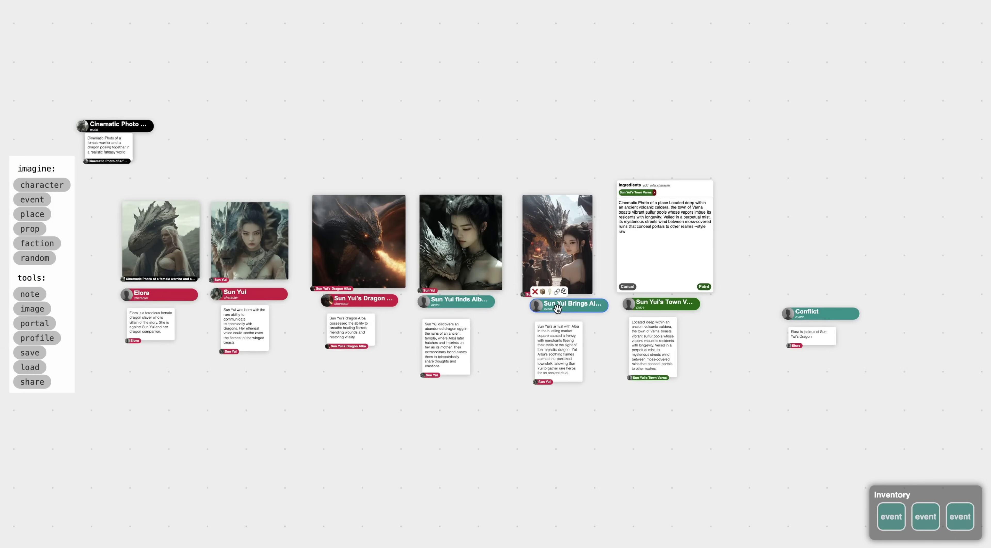
left_click_drag(483, 365, 557, 309)
scroll(557, 309, "left", 9)
scroll(558, 309, "up", 4)
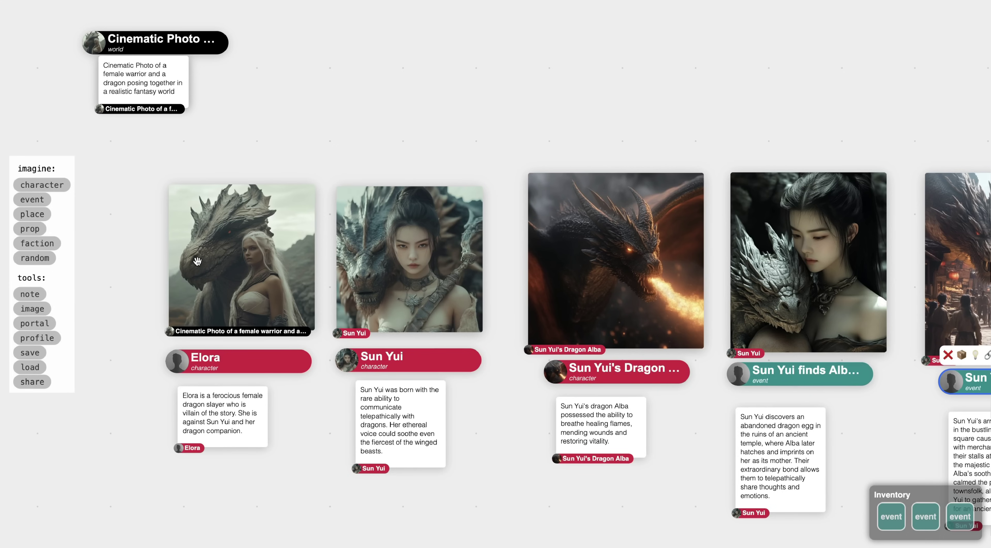
Step: Use Elora's picture as a style reference in the Town Varna prompt and paint it
left_click(236, 262)
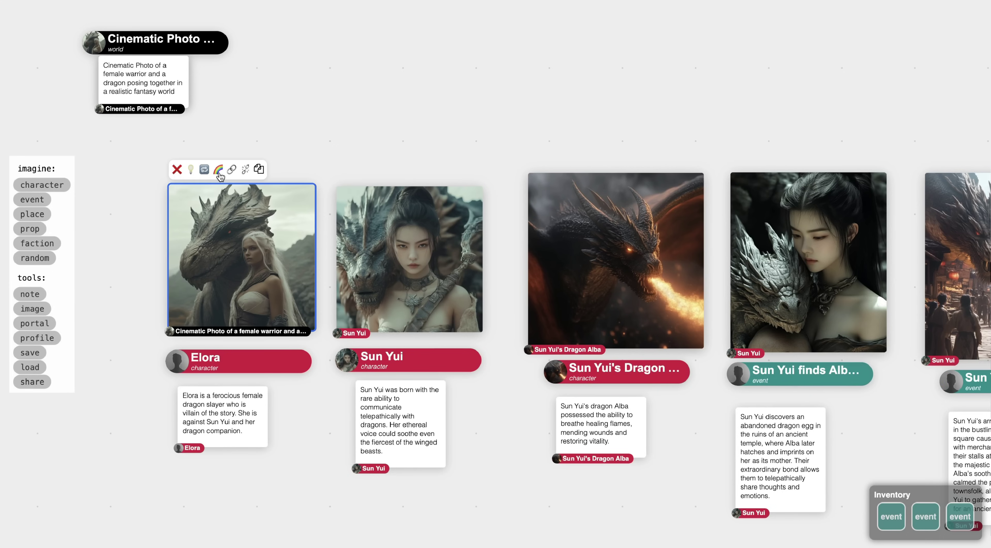
scroll(216, 175, "up", 5)
scroll(217, 175, "right", 3)
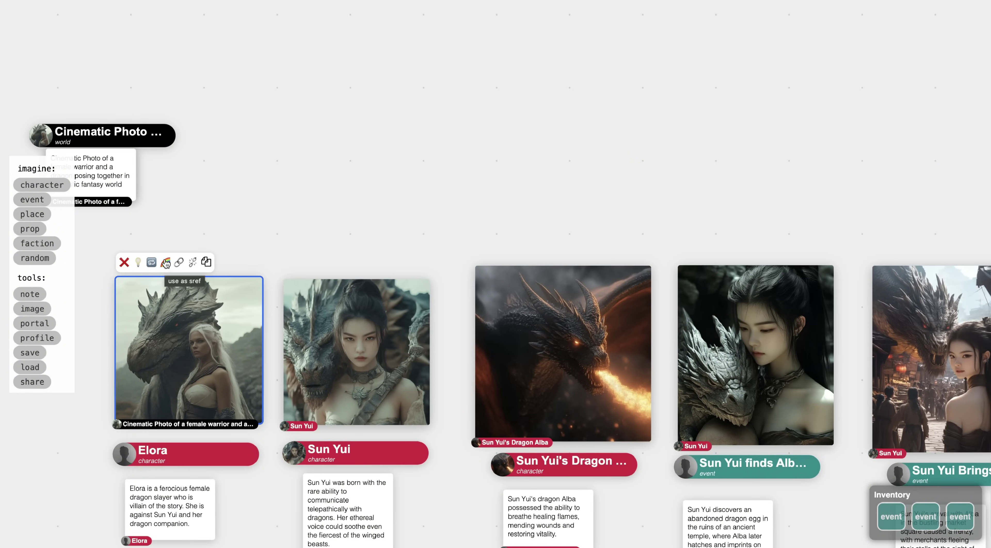
left_click(166, 264)
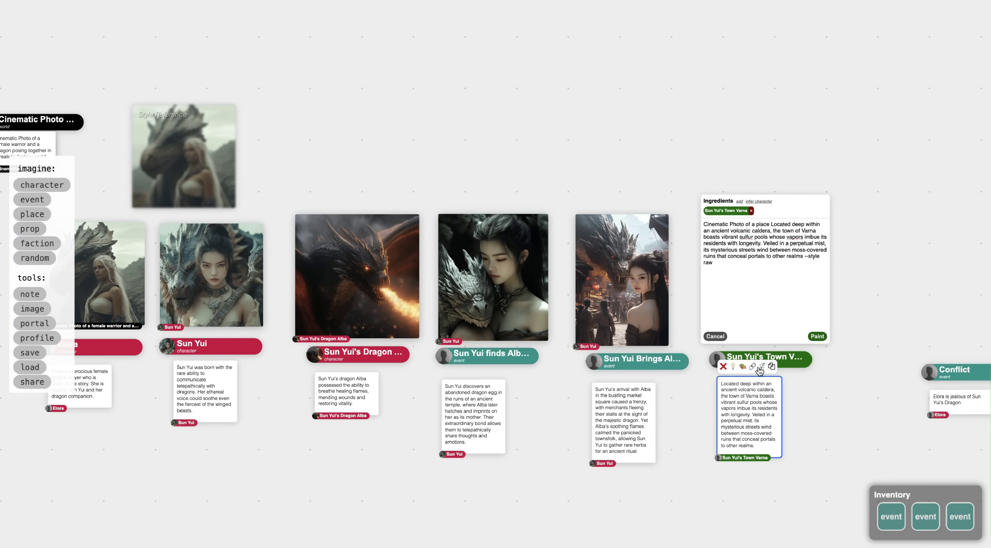
left_click(753, 367)
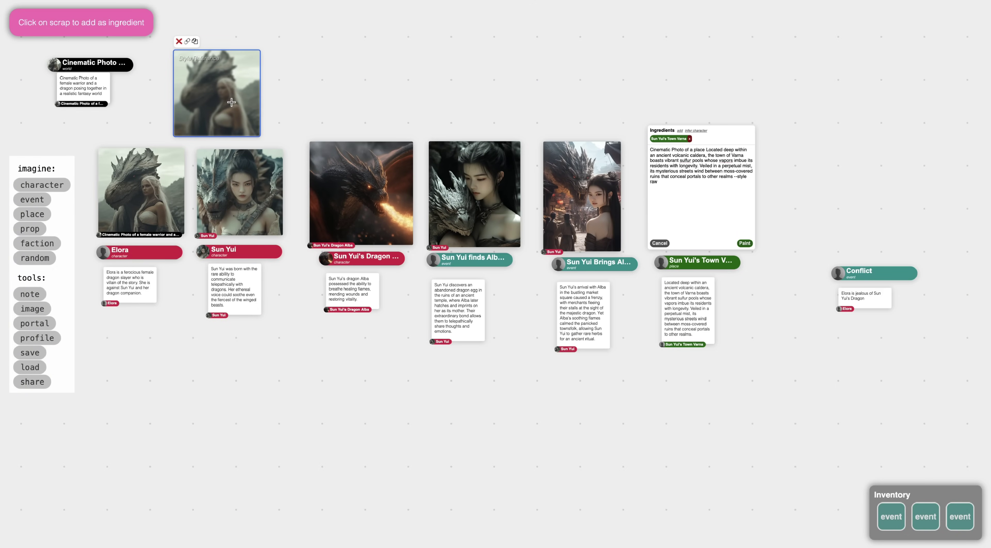
left_click(231, 102)
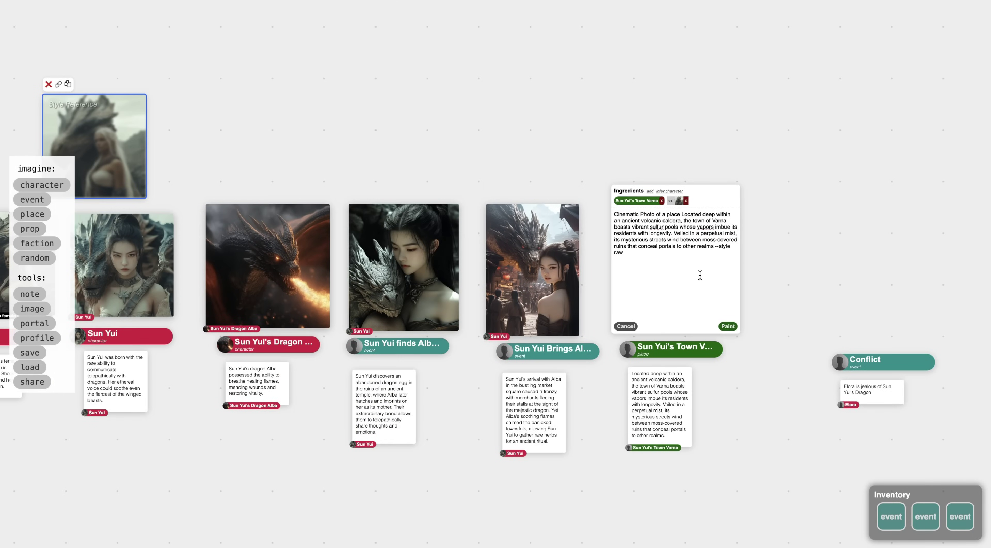
left_click(728, 326)
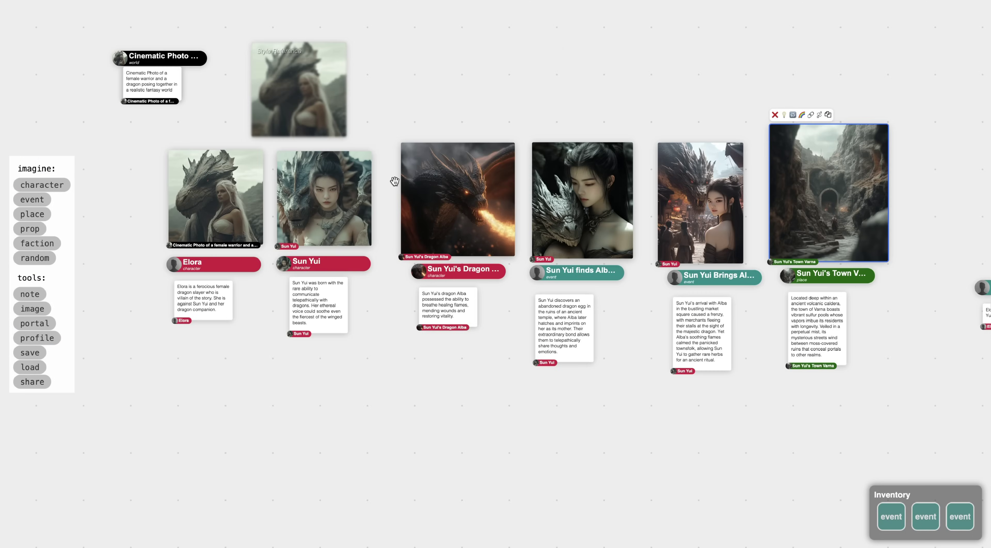
Step: Move the Sun Yui card to the lower left of the board
scroll(394, 181, "down", 2)
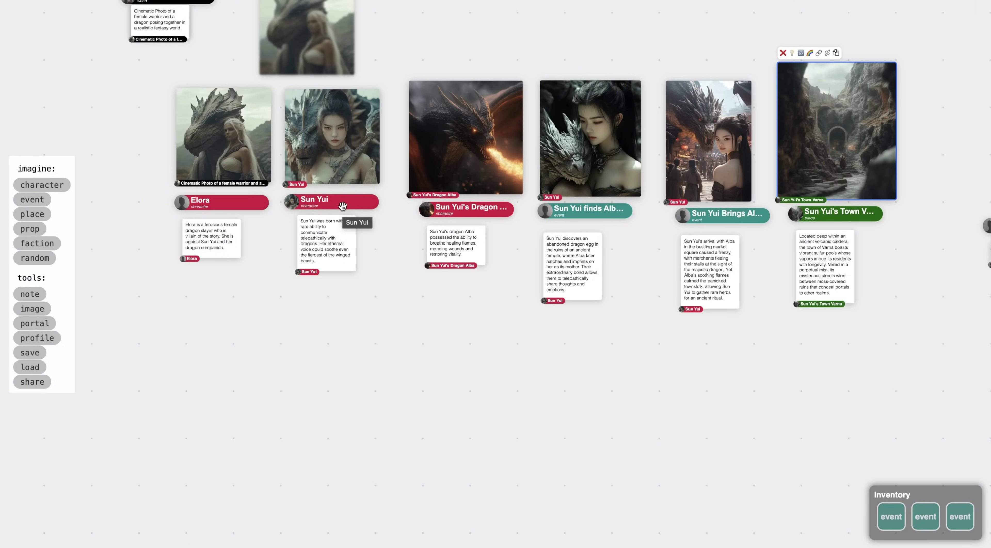
left_click_drag(342, 206, 227, 494)
scroll(283, 256, "down", 10)
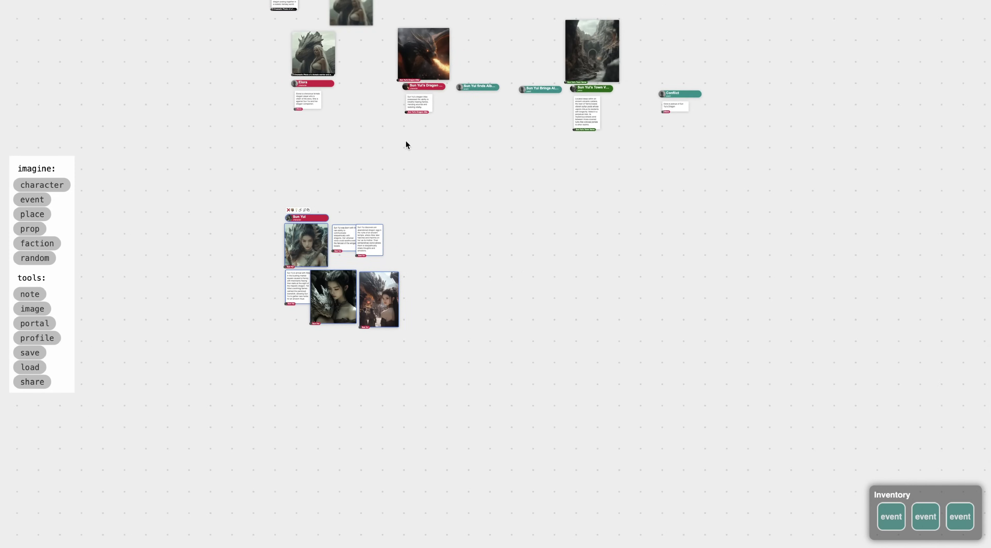
scroll(323, 170, "up", 5)
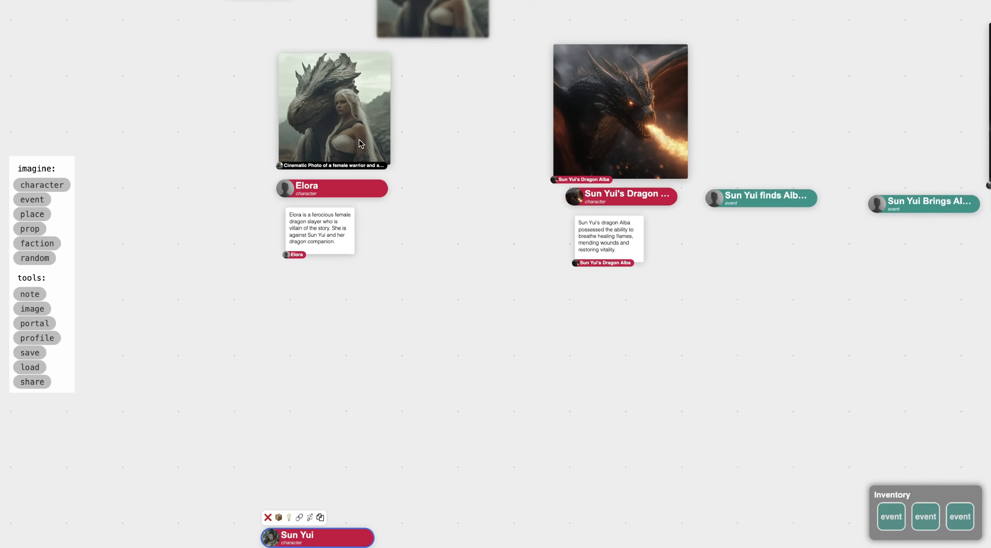
Step: Add the note 'Elora is jealous of Sun Yui's Dragon' beside Elora's description
left_click(321, 170)
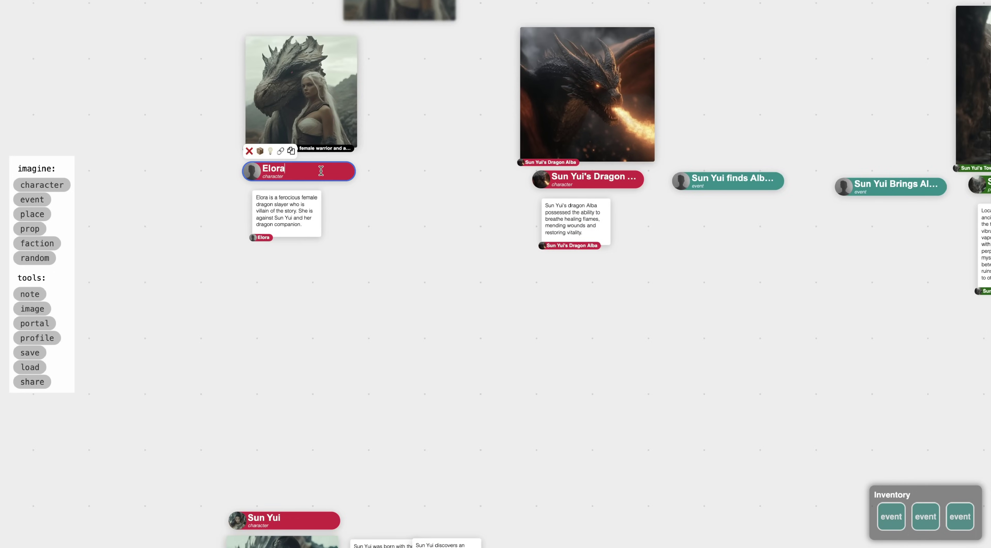
left_click(260, 151)
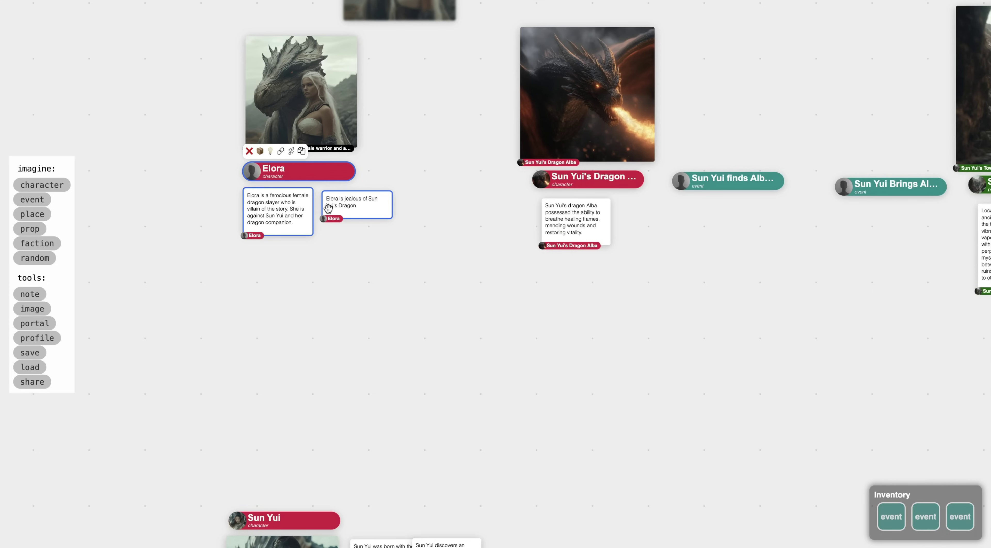
scroll(327, 208, "up", 5)
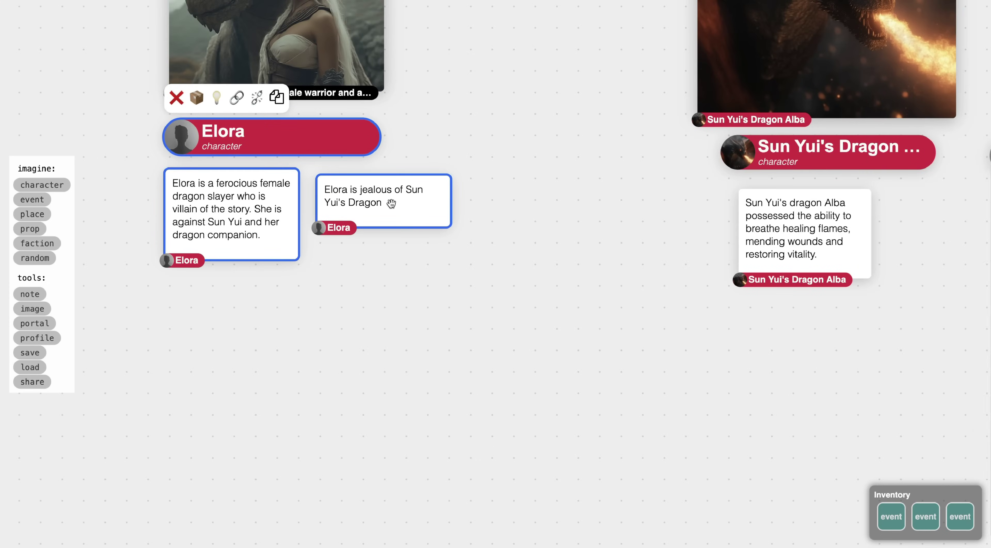
scroll(392, 204, "up", 5)
scroll(391, 204, "left", 3)
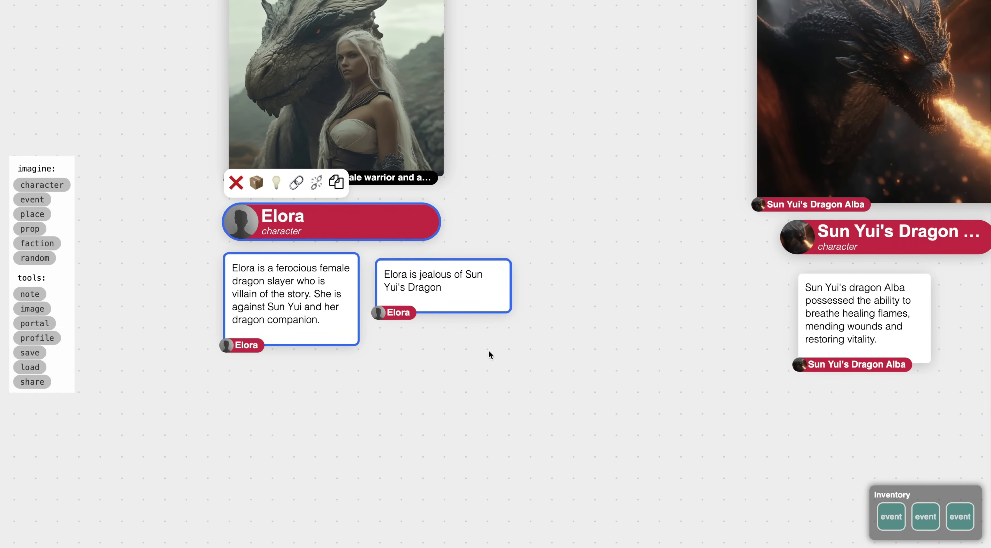
Step: Create an image area from the jealousy note and prefix its prompt with a cinematic close-up style
left_click(462, 295)
scroll(462, 297, "down", 5)
scroll(462, 297, "right", 2)
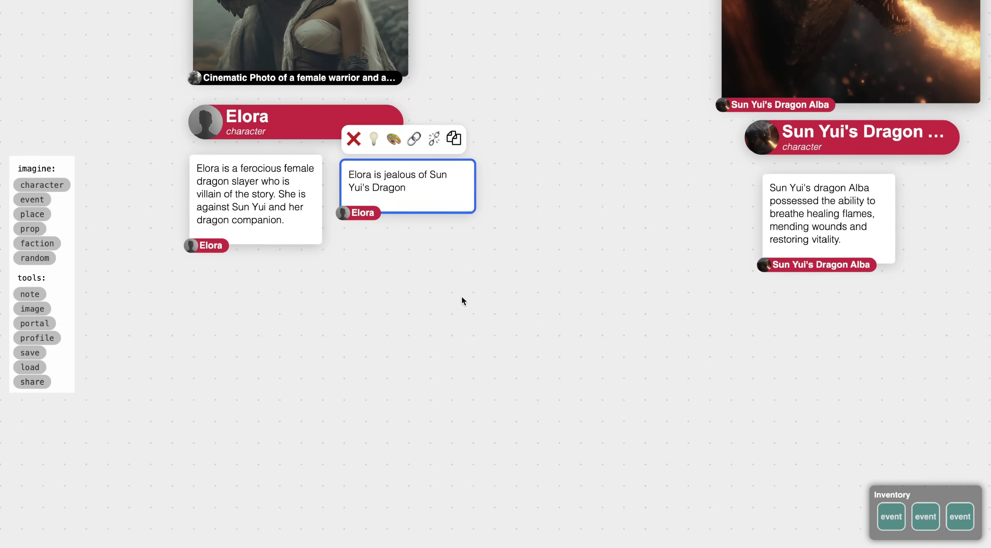
left_click(392, 138)
mouse_move(155, 264)
left_mouse_down()
mouse_move(513, 483)
mouse_move(577, 492)
mouse_move(596, 531)
left_mouse_up()
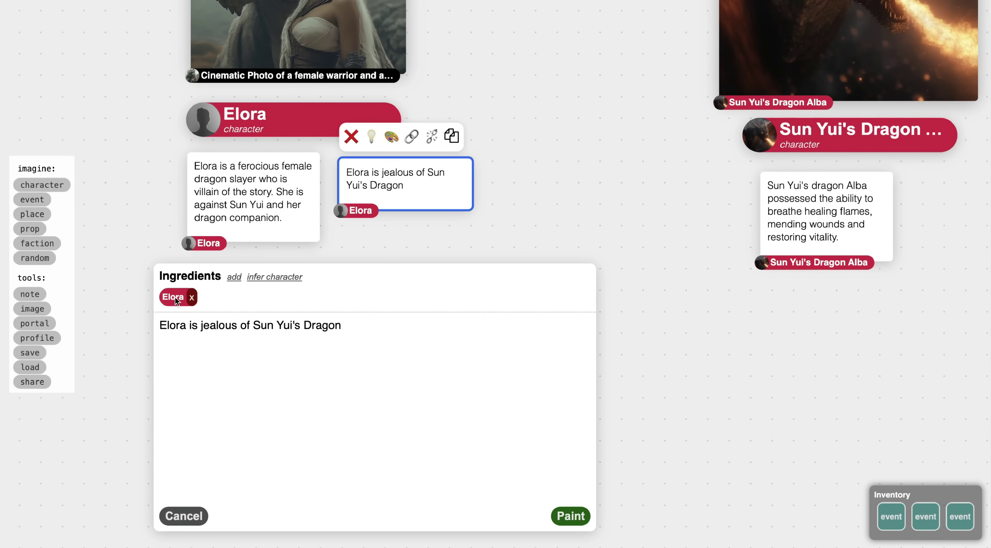
scroll(199, 299, "down", 2)
left_click(186, 307)
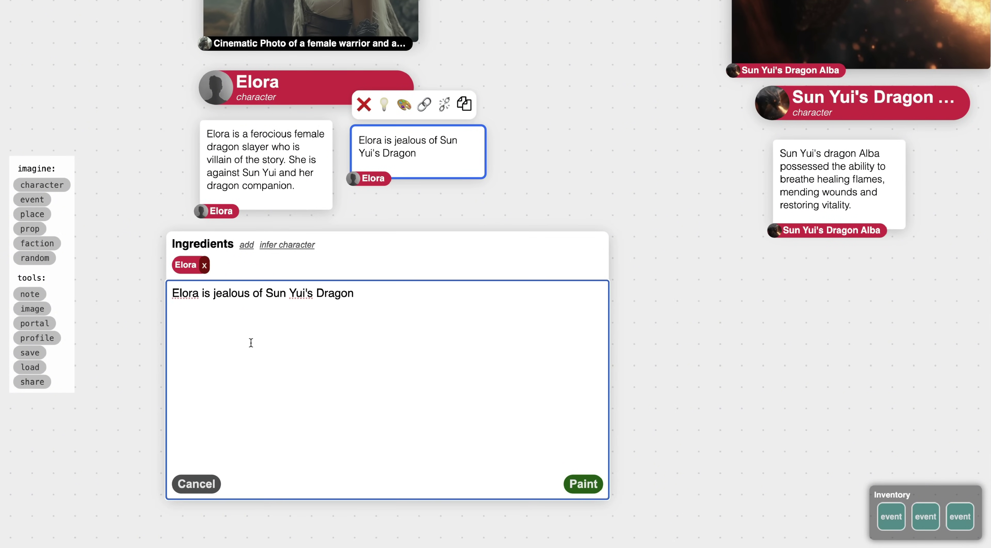
type("Cinematic close up photo of")
Step: Add Elora's portrait as an ingredient and paint the close-up
scroll(574, 211, "down", 3)
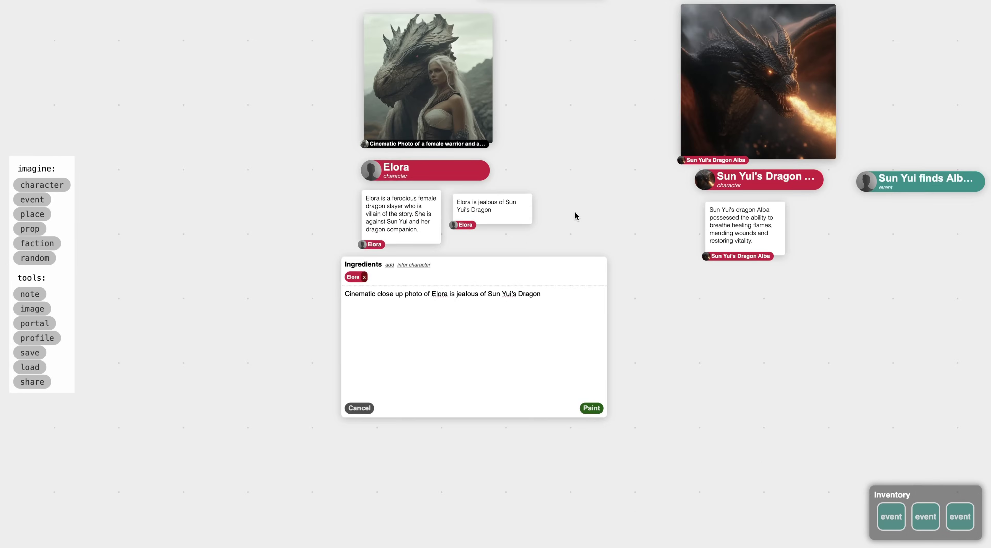
left_click_drag(575, 211, 527, 267)
left_click(341, 317)
left_click(372, 143)
scroll(365, 388, "up", 3)
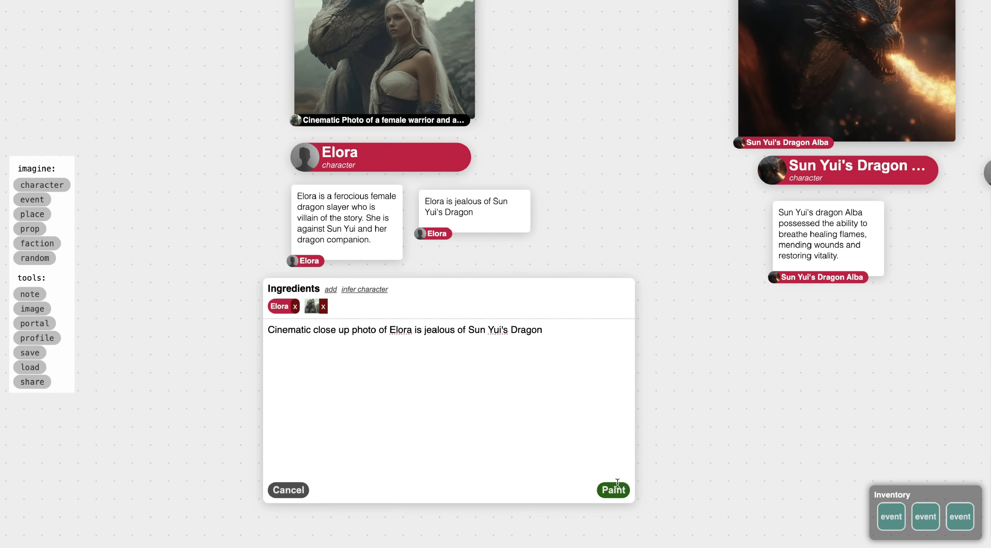
left_click(614, 491)
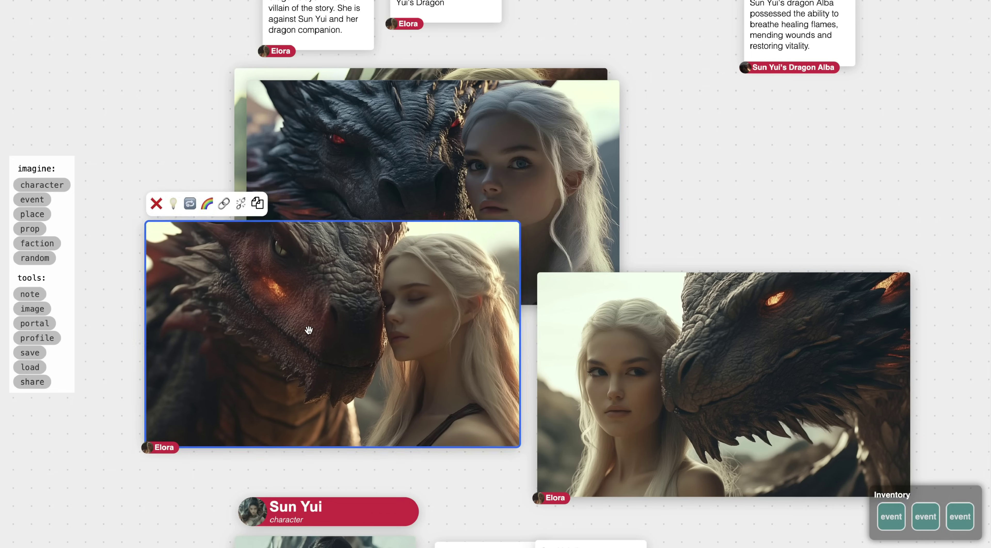
Step: Keep the right-hand painting and place it below Elora's notes
left_click(713, 367)
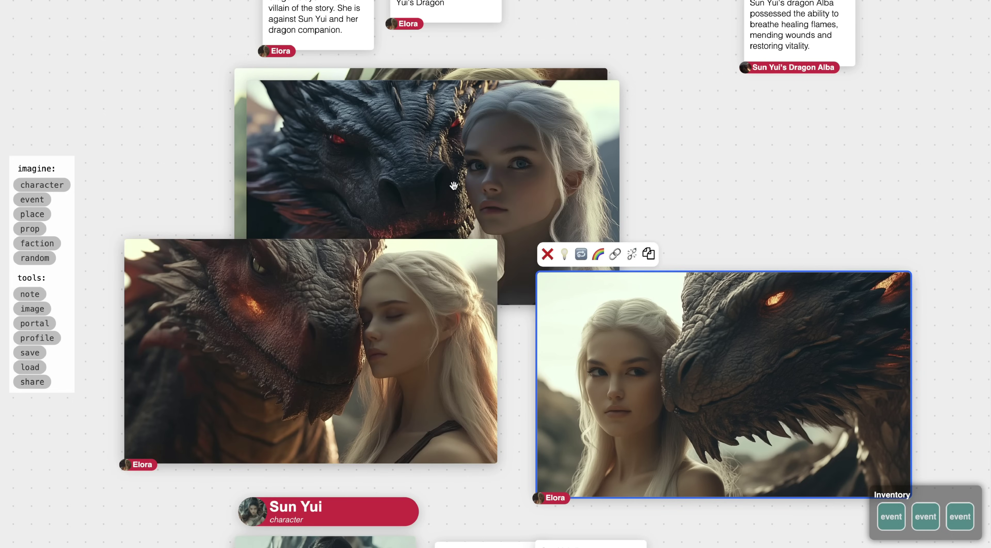
left_click_drag(453, 177, 381, 191)
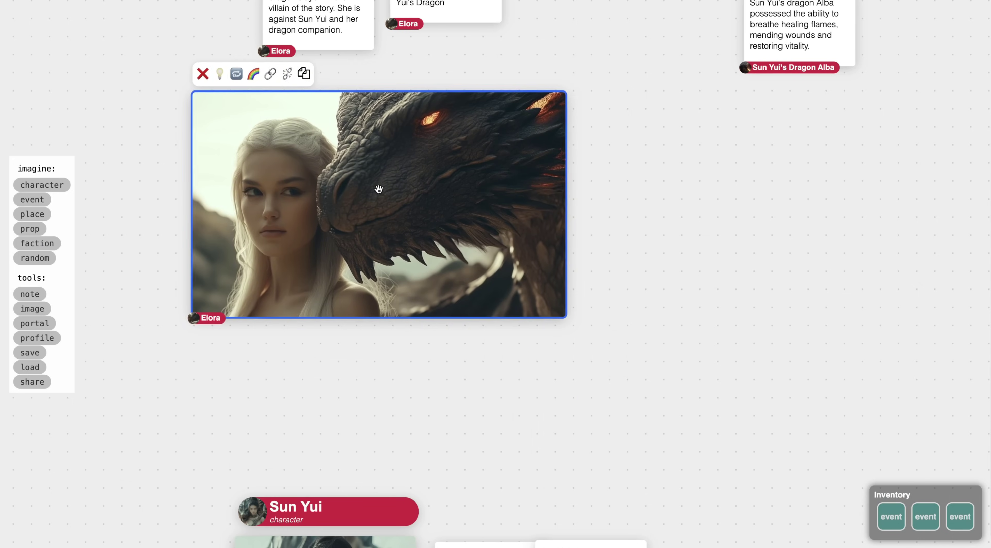
left_click(447, 371)
Step: Drop the stored 'Sun Yui finds Alba the Dragon' event card from the Inventory onto the board
scroll(615, 423, "up", 1)
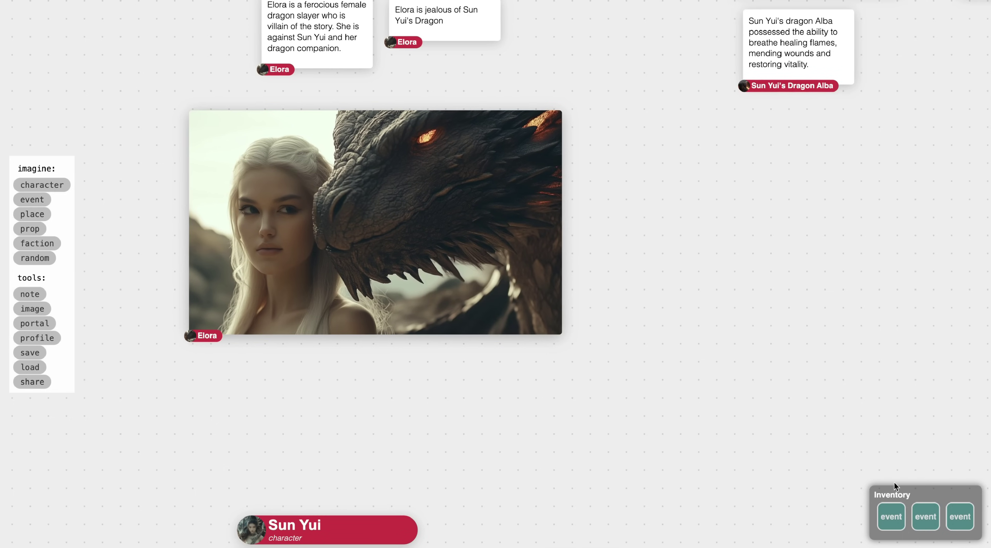
mouse_move(900, 524)
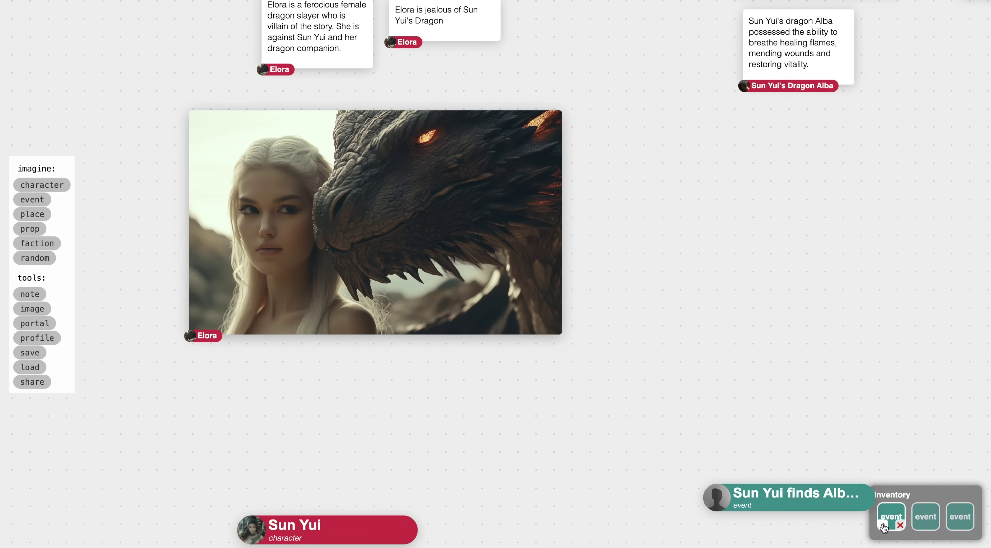
left_click(885, 526)
left_click(711, 291)
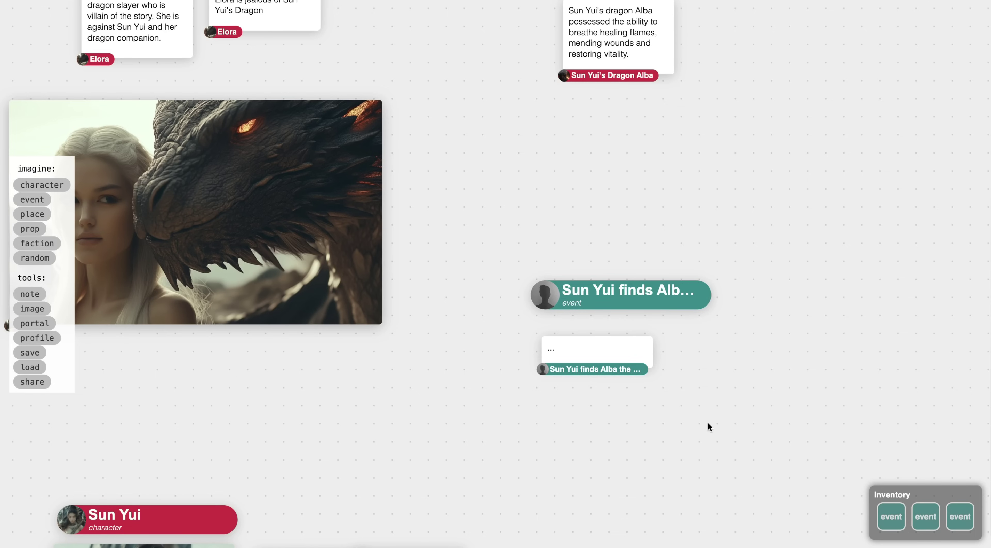
left_click(607, 300)
scroll(653, 275, "down", 5)
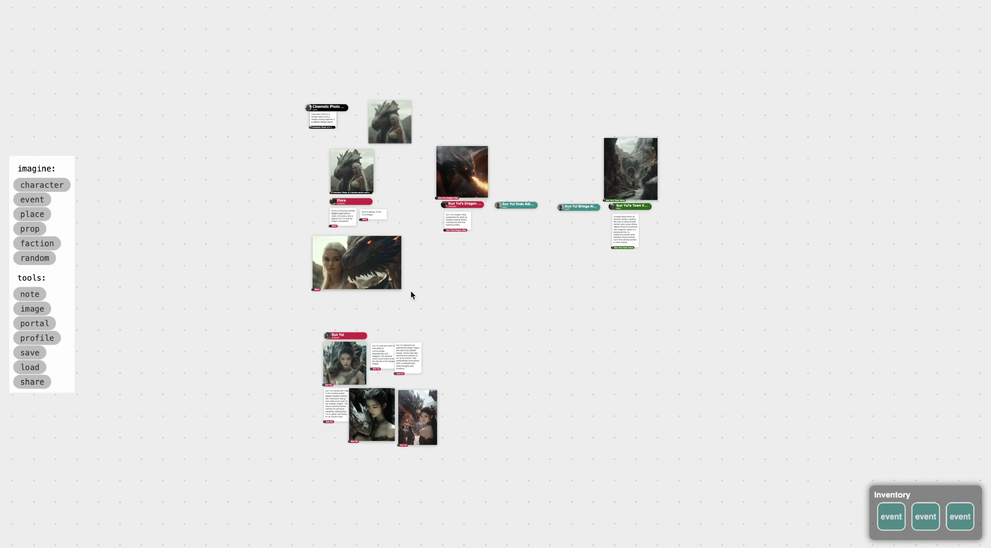
Step: Change the world's default sharing permission to none in the World sharing settings
left_click(38, 382)
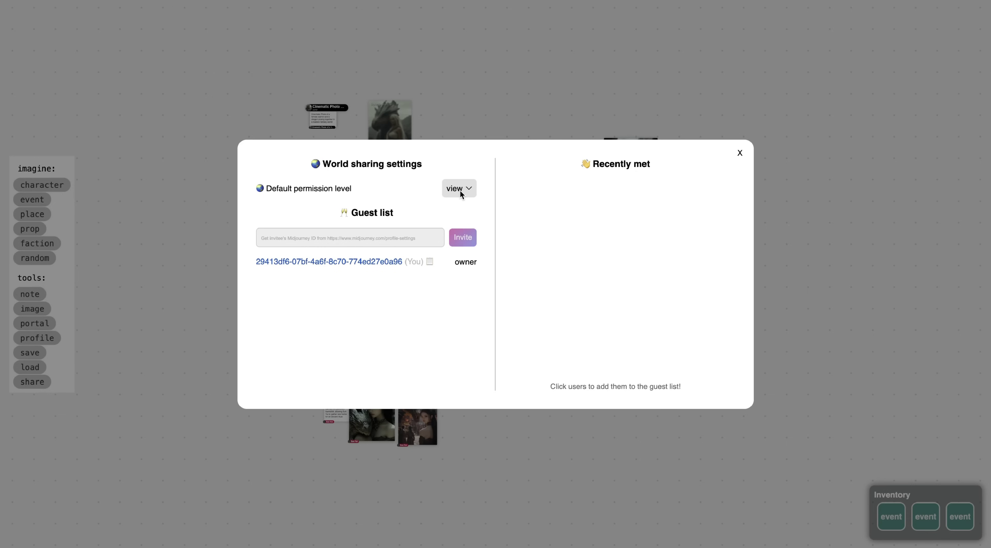
left_click(469, 190)
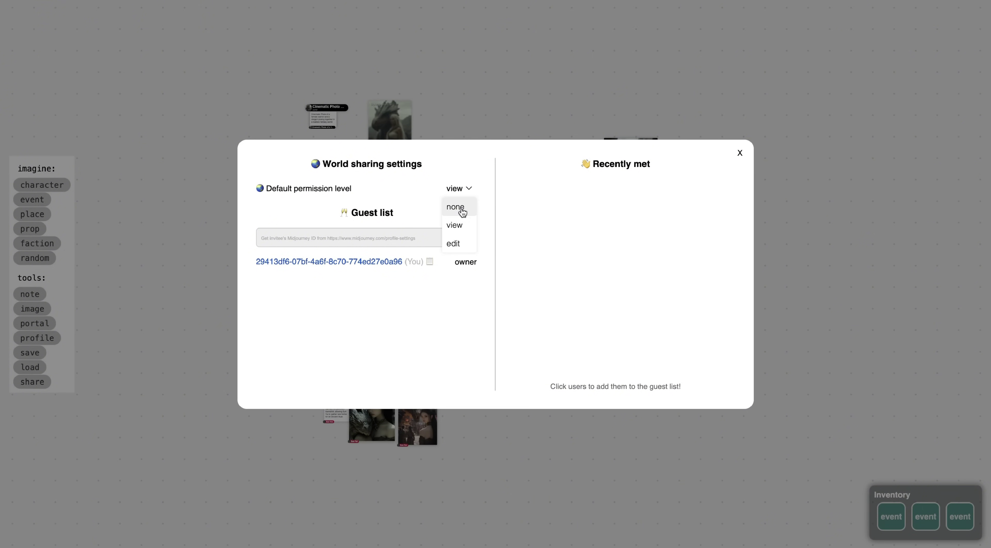
left_click(461, 208)
left_click(461, 193)
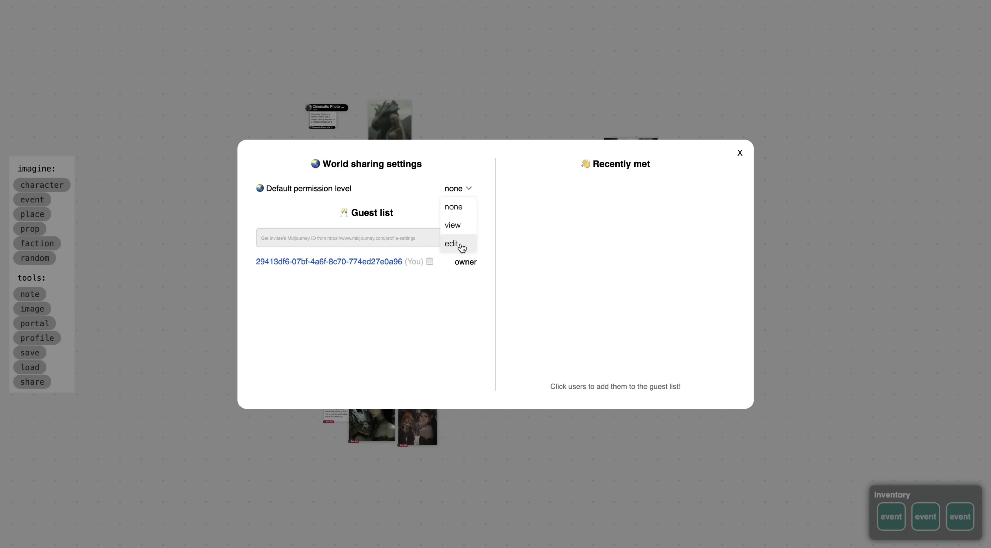
left_click(460, 314)
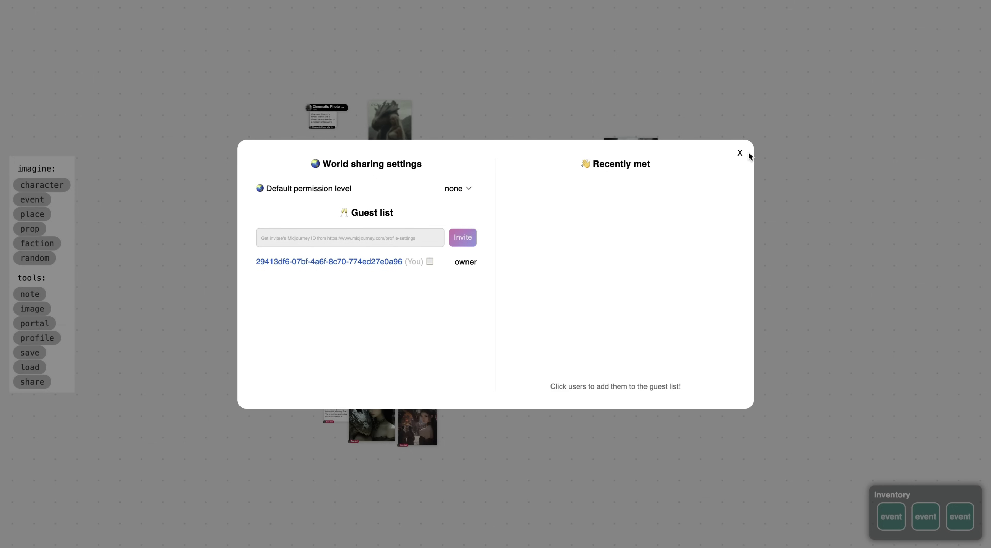
left_click(387, 239)
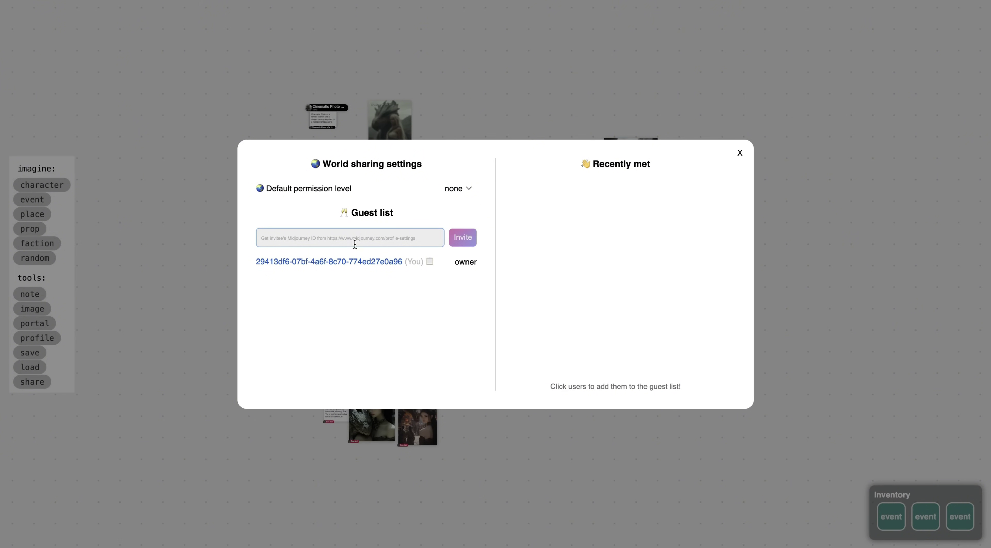
Step: Close the sharing settings and scroll around the story canvas to review the cards
left_click(429, 123)
scroll(429, 127, "down", 3)
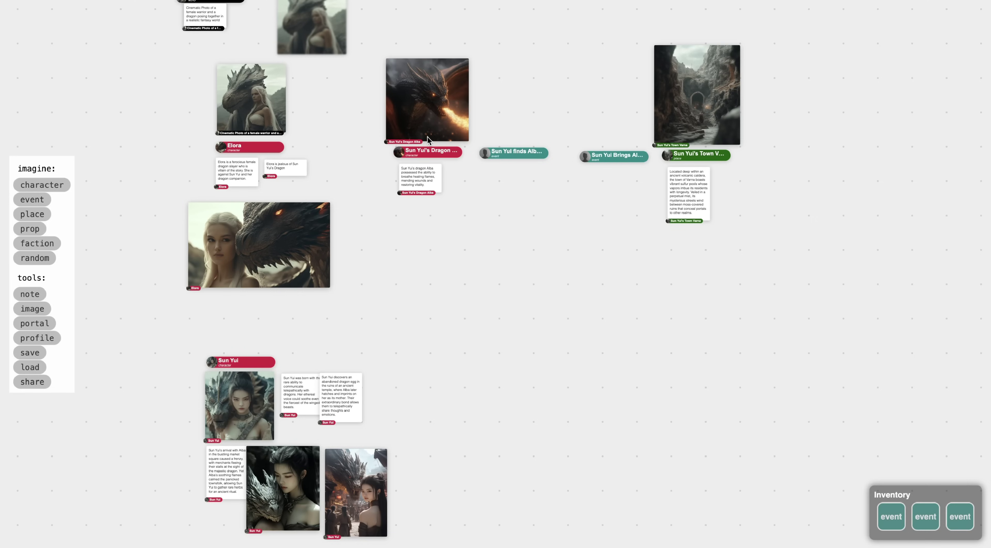
scroll(427, 137, "up", 3)
scroll(428, 136, "down", 5)
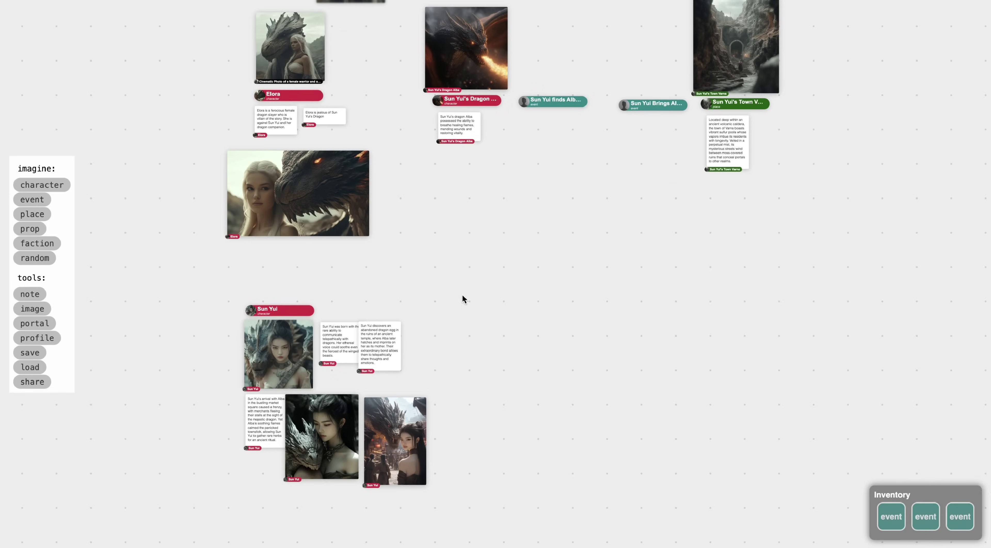
scroll(549, 287, "down", 3)
scroll(549, 287, "up", 6)
scroll(549, 288, "down", 5)
scroll(576, 350, "right", 3)
scroll(576, 351, "up", 1)
scroll(576, 355, "down", 1)
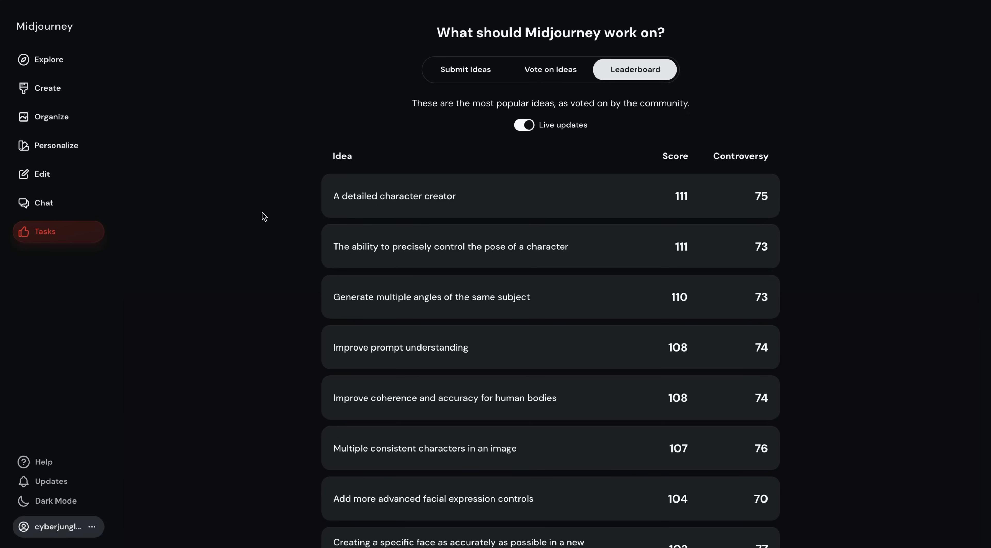
Step: Scroll through the ideas leaderboard past the pose-control and multiple-angles requests
scroll(264, 216, "down", 2)
scroll(264, 217, "up", 2)
scroll(264, 217, "down", 3)
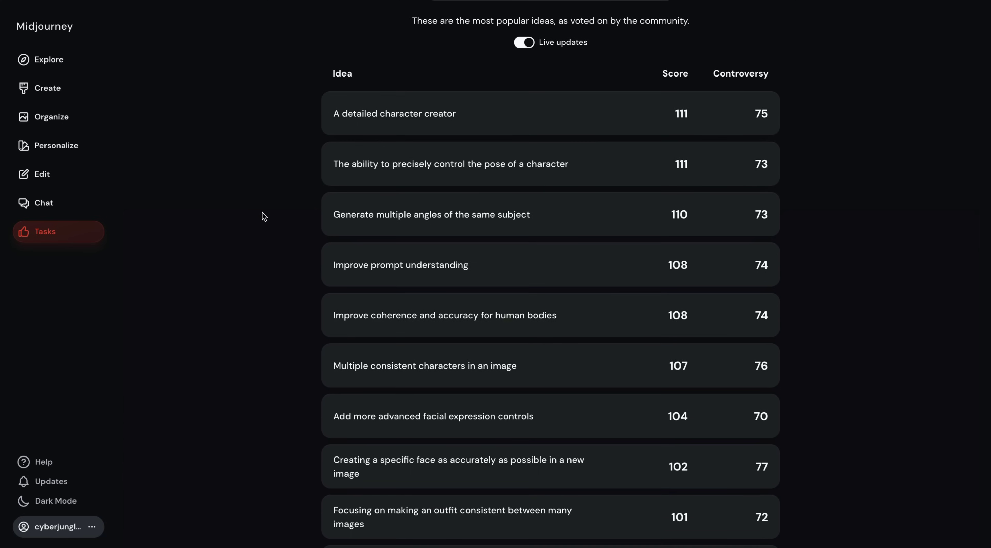
scroll(264, 216, "down", 1)
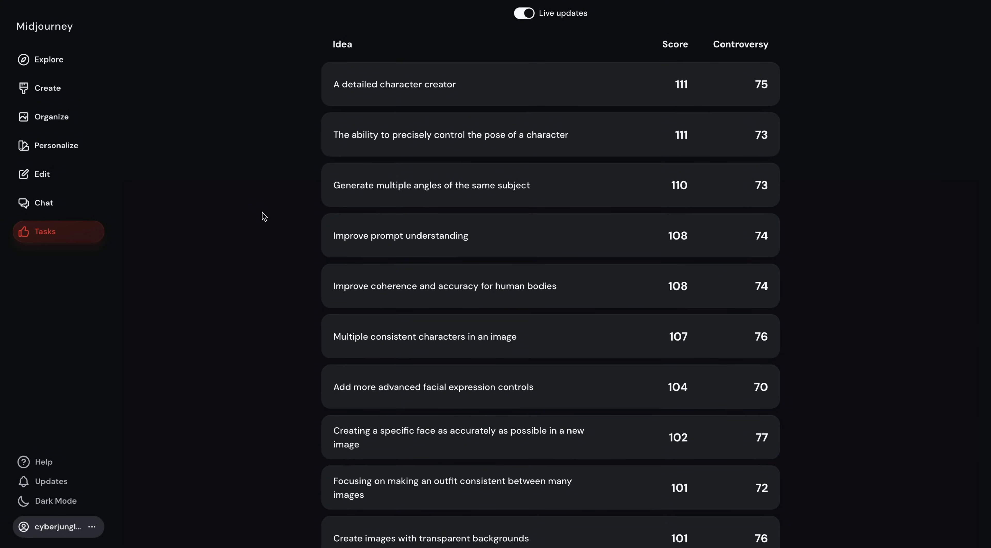
scroll(264, 217, "down", 1)
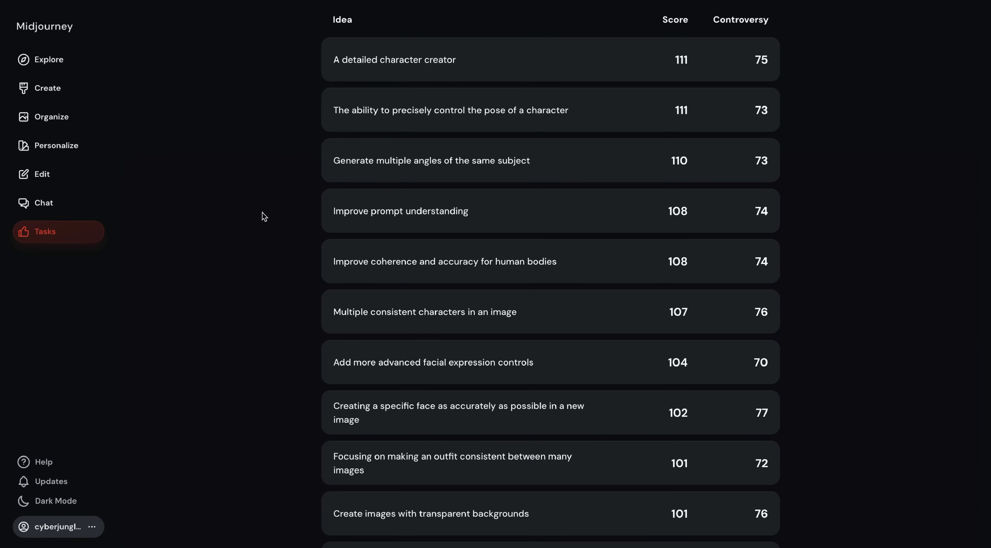
scroll(265, 217, "up", 4)
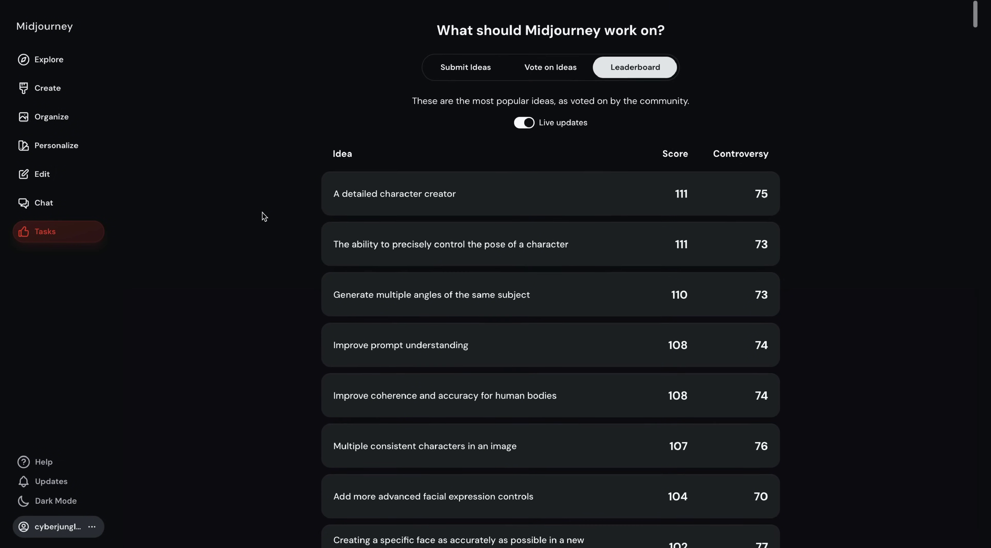
scroll(264, 217, "down", 3)
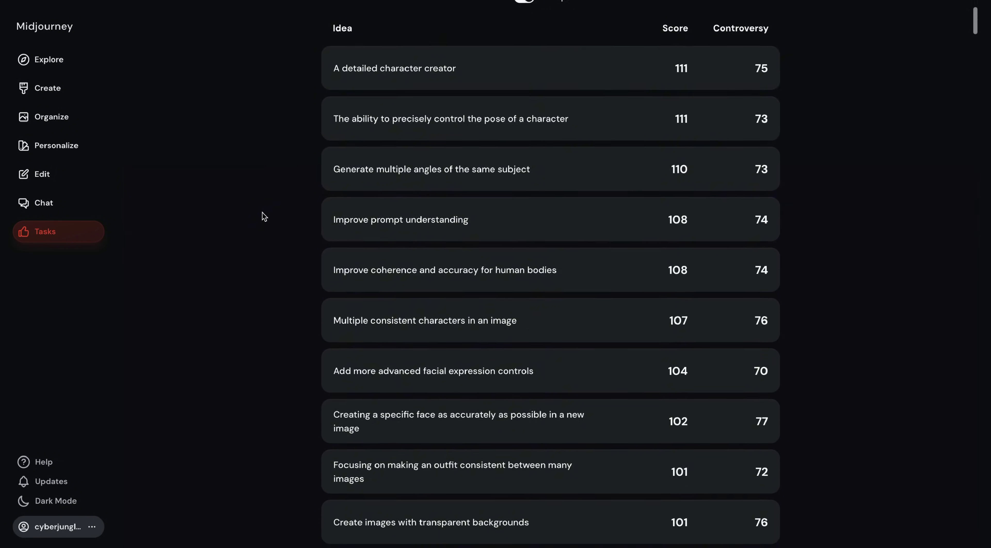
scroll(264, 217, "up", 3)
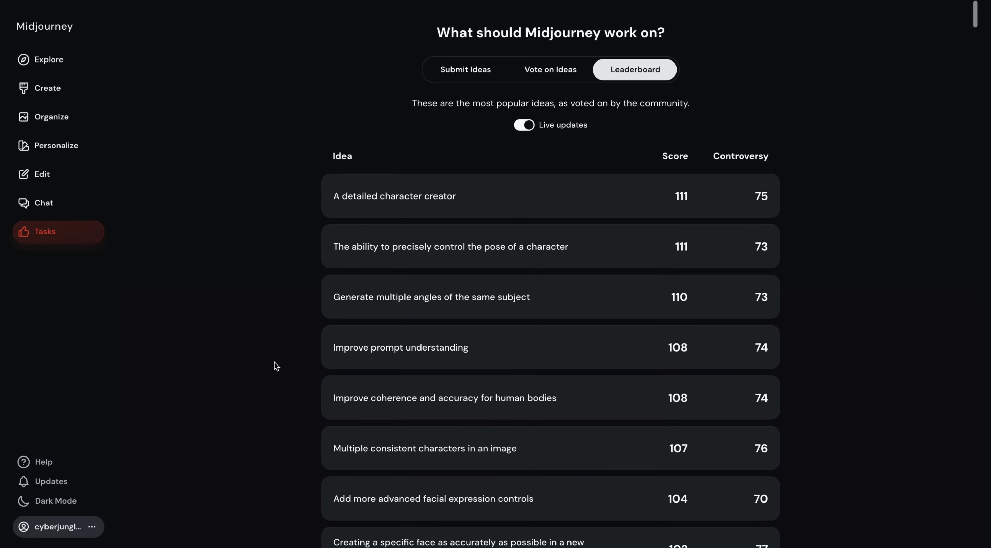